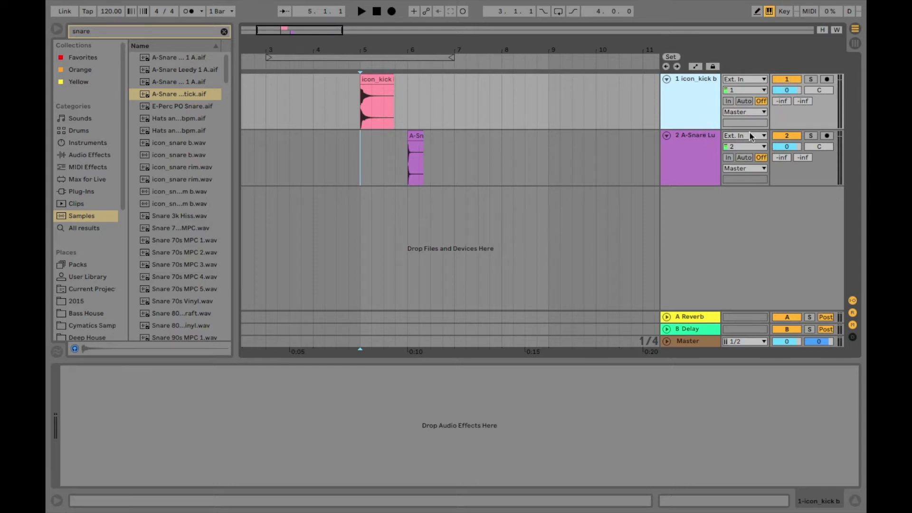
# Step: Insert a new audio track below the A-Snare track
pyautogui.click(705, 143)
pyautogui.rightClick(697, 156)
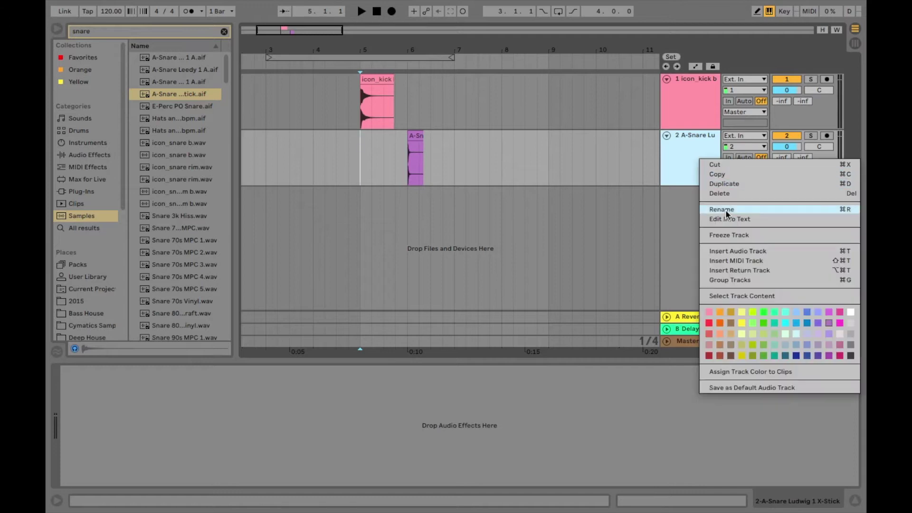
pyautogui.click(735, 249)
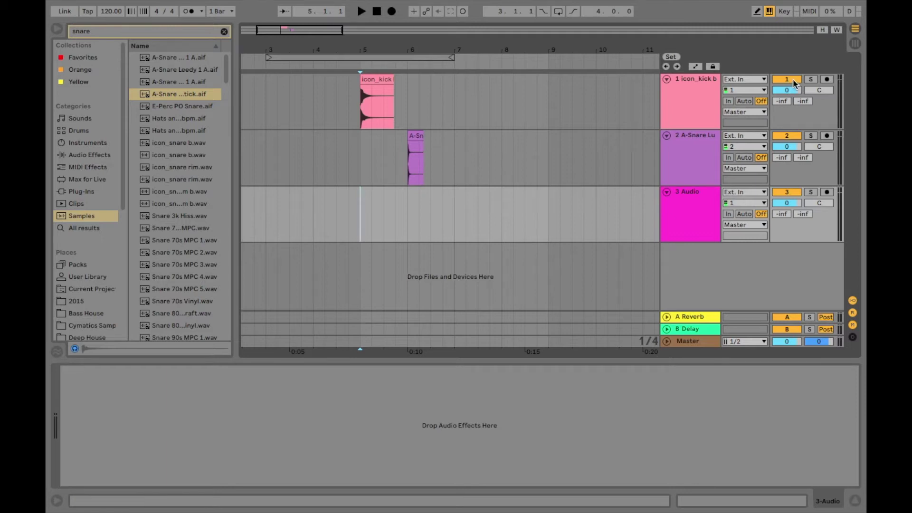
# Step: Play the arrangement from bar 5 with the icon_kick track muted, and unmute the track
pyautogui.click(705, 89)
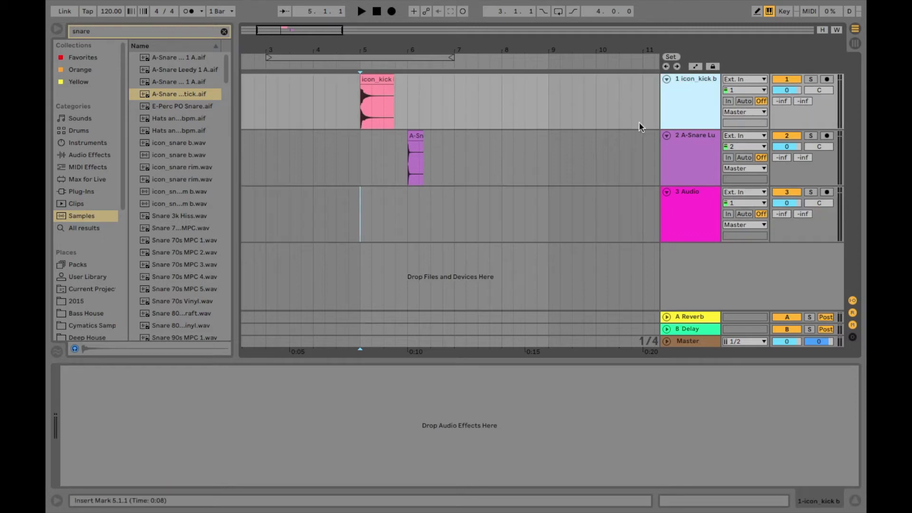
pyautogui.click(787, 78)
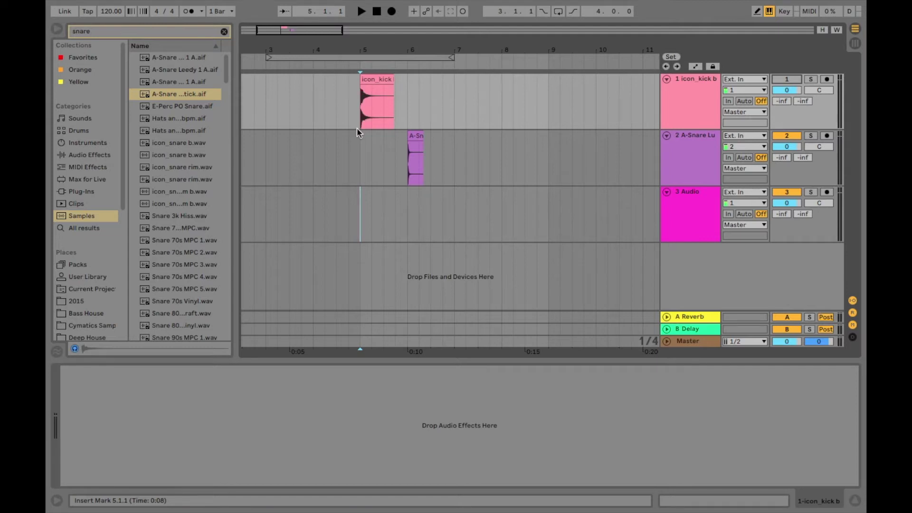
pyautogui.click(357, 145)
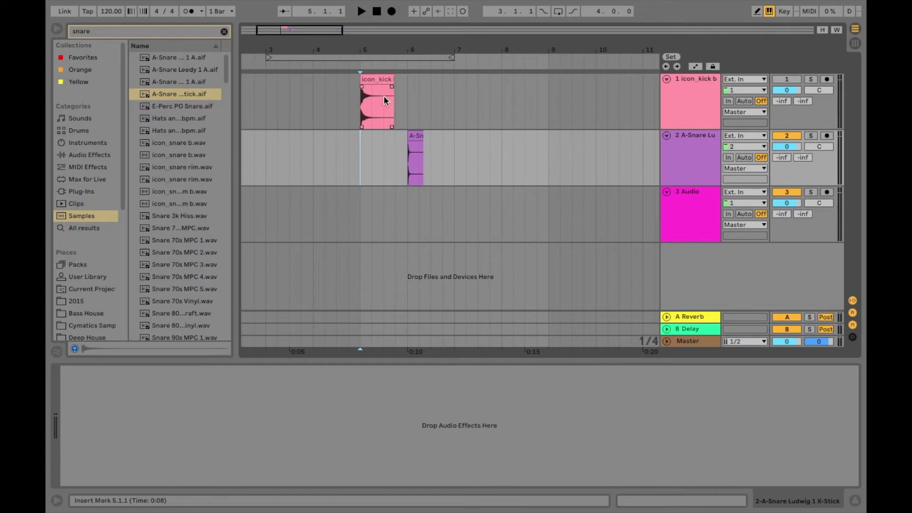
pyautogui.click(361, 11)
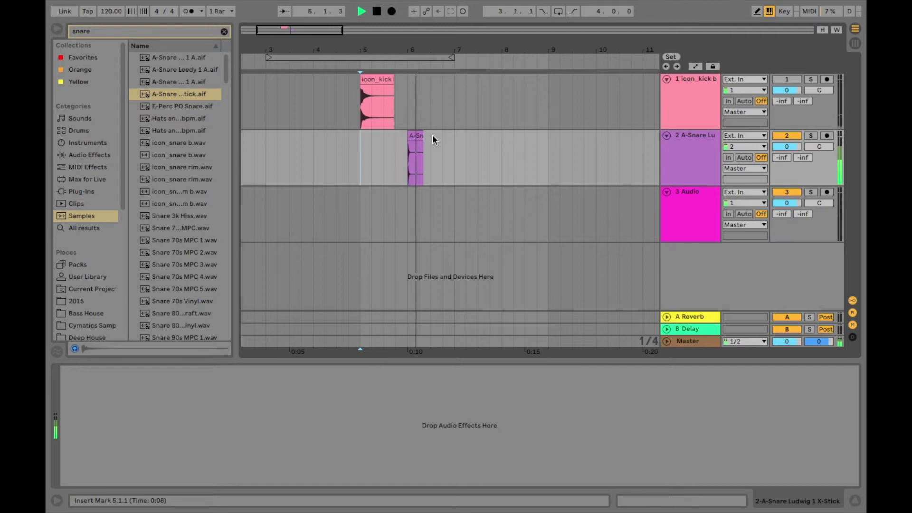
pyautogui.click(377, 12)
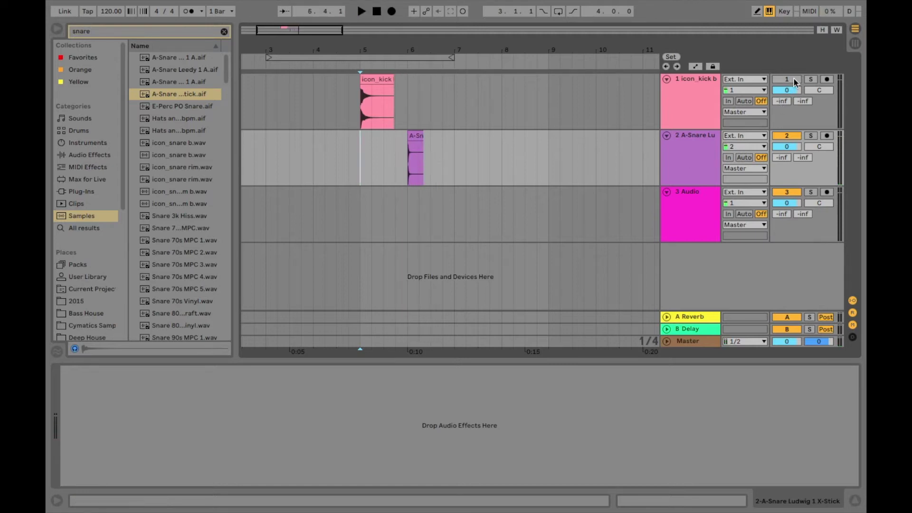
pyautogui.click(708, 81)
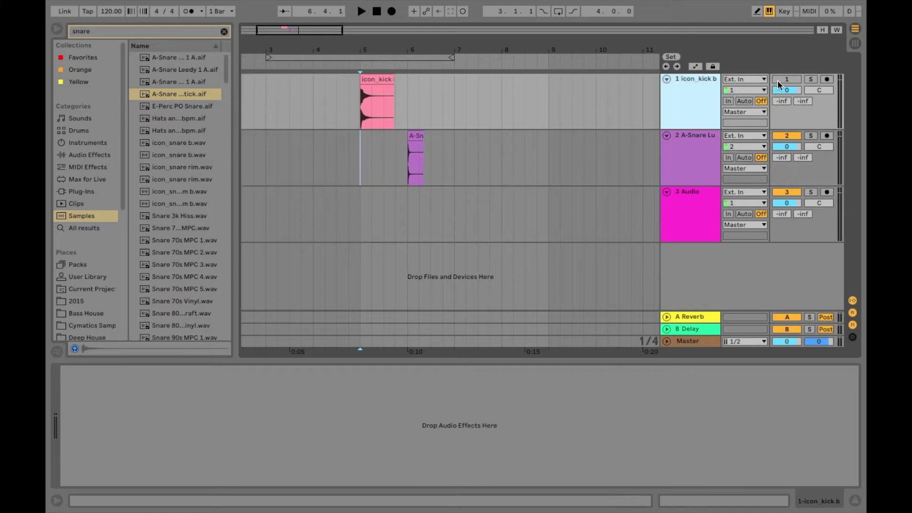
pyautogui.click(796, 78)
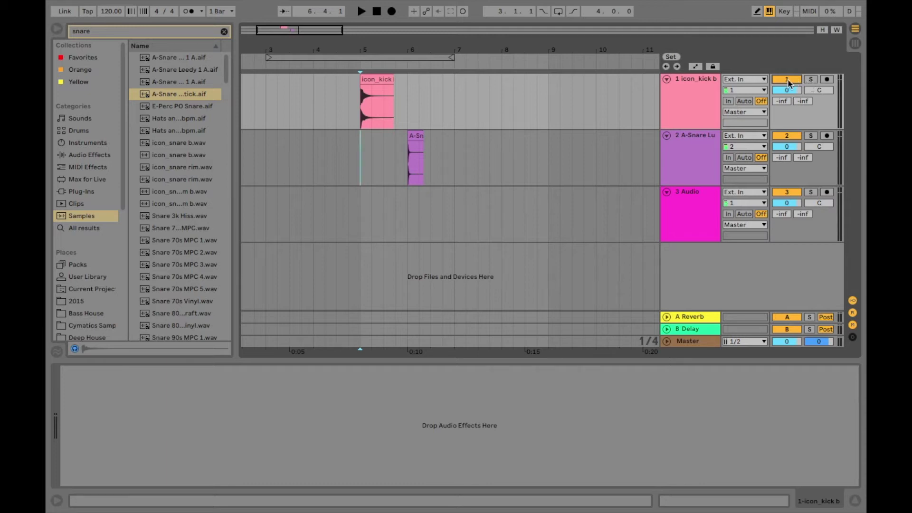
# Step: Solo the icon_kick track, play from the kick clip at bar 5, and turn the solo off
pyautogui.click(813, 79)
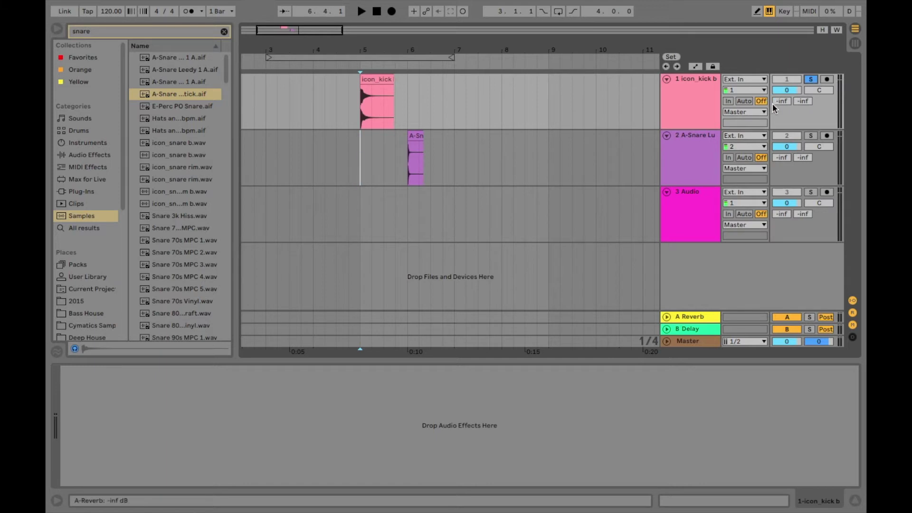
pyautogui.click(378, 91)
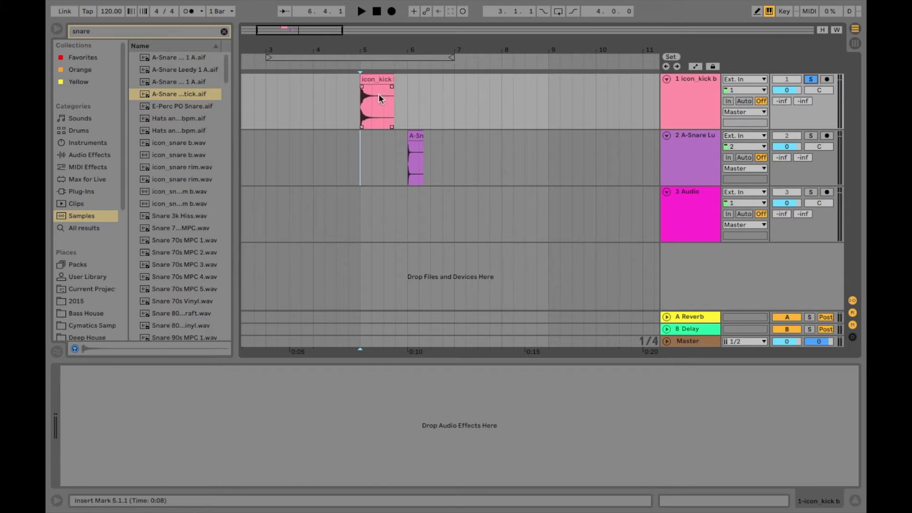
pyautogui.click(366, 80)
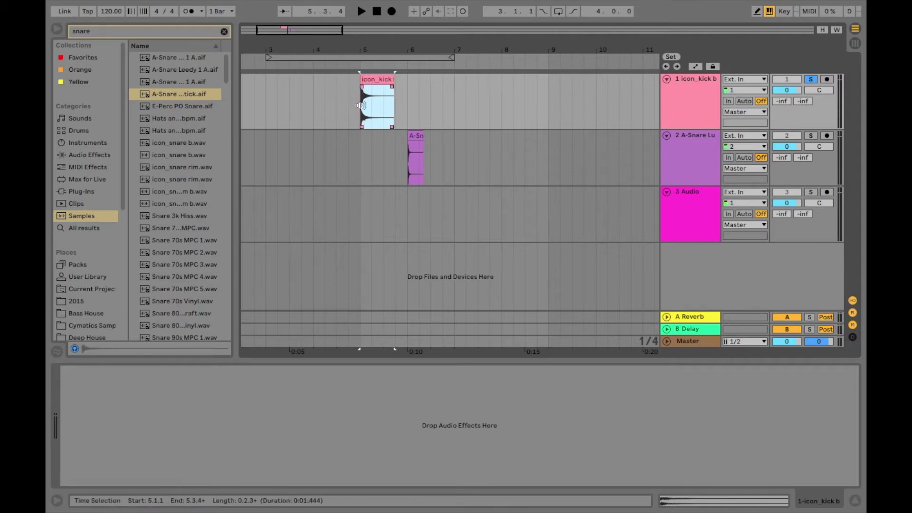
pyautogui.click(361, 11)
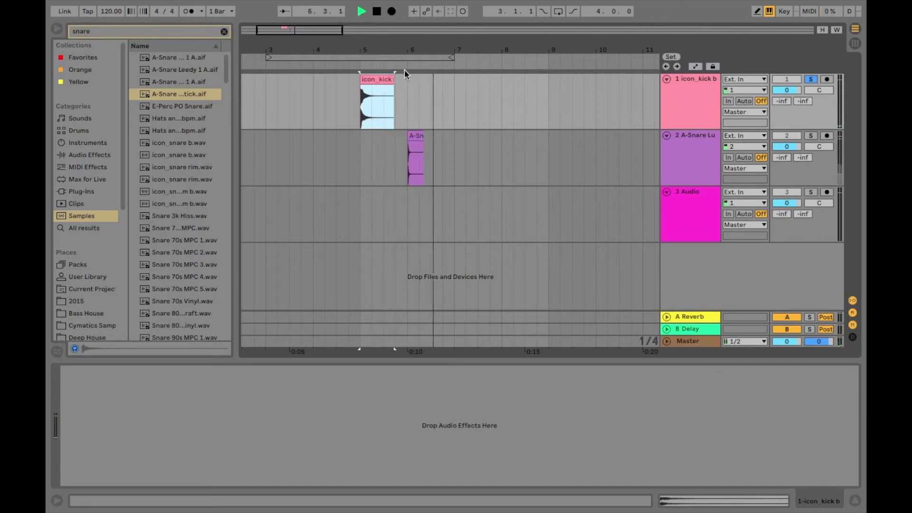
pyautogui.press('space')
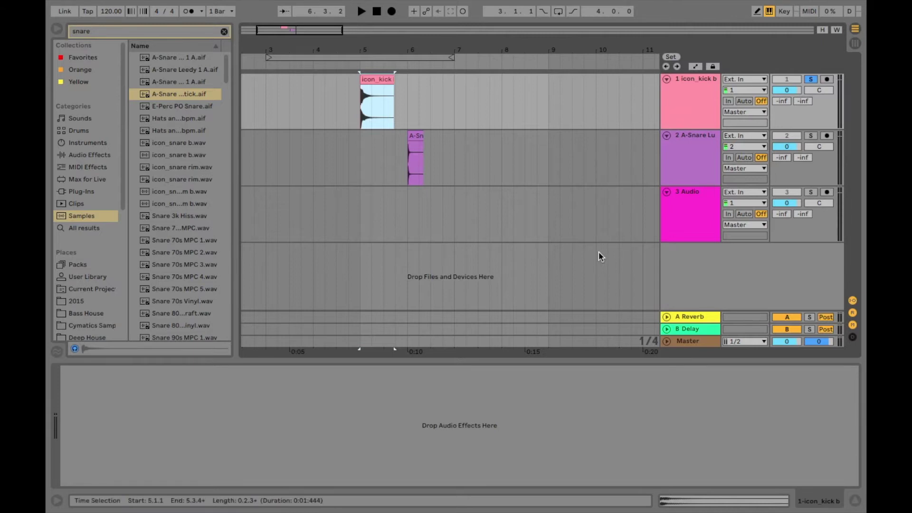
pyautogui.click(813, 82)
pyautogui.click(813, 81)
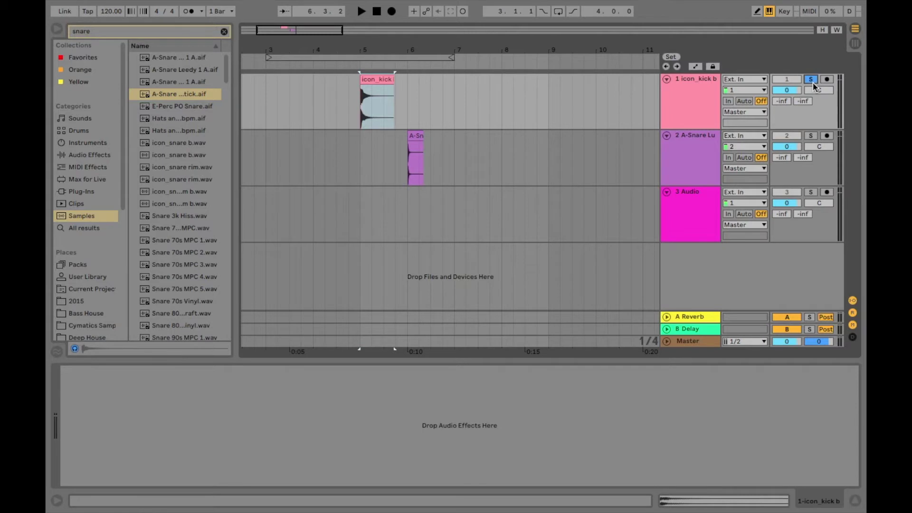
pyautogui.click(812, 81)
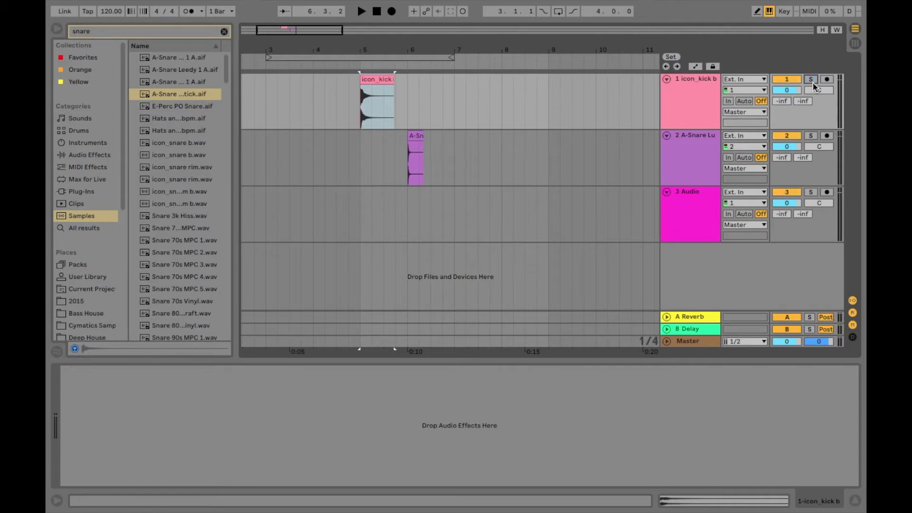
# Step: Play the arrangement from bar 5 with the A-Snare track soloed, and again with it unsoloed and muted
pyautogui.click(801, 136)
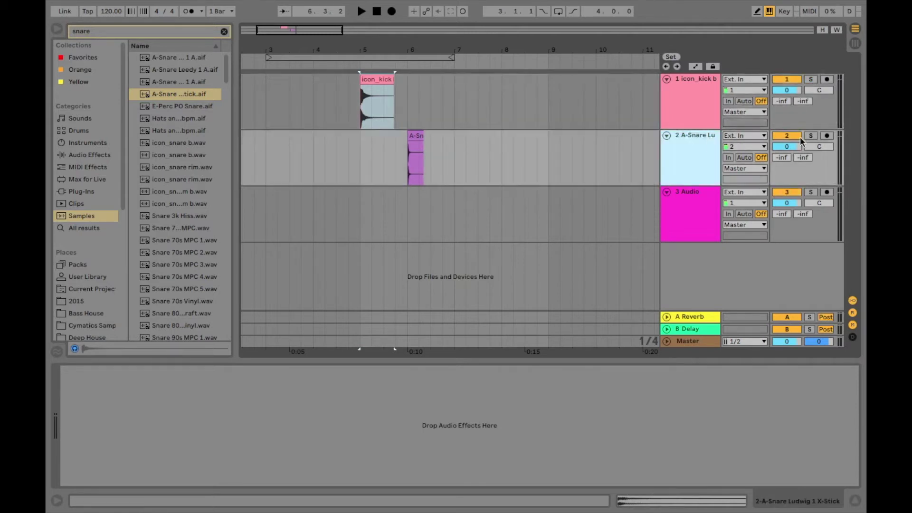
pyautogui.click(812, 137)
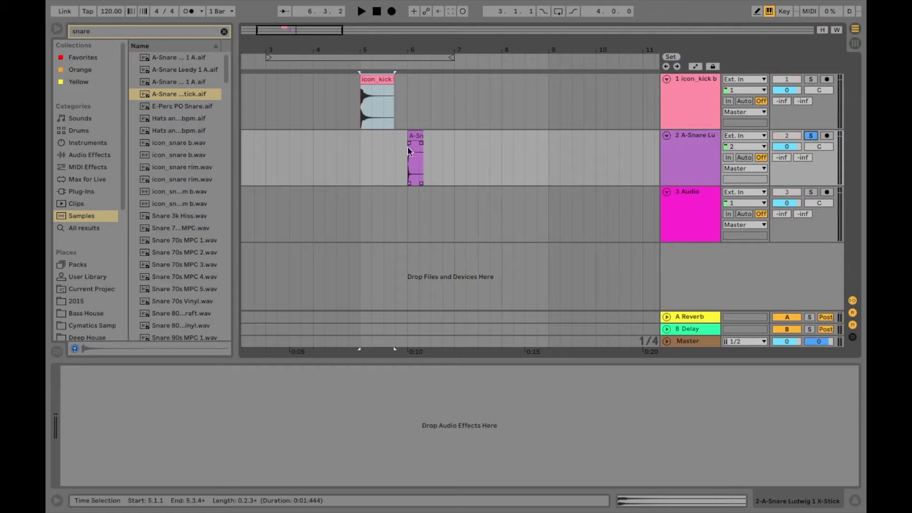
pyautogui.click(363, 149)
pyautogui.press('space')
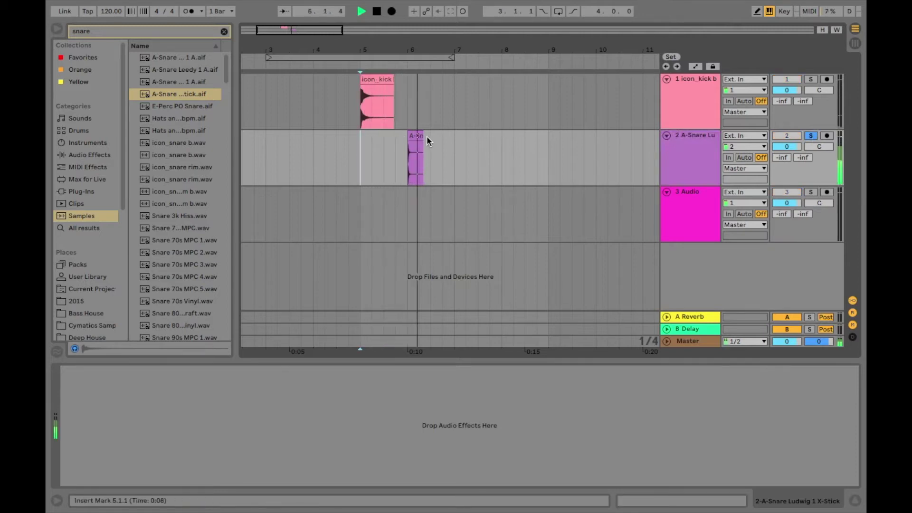
pyautogui.press('space')
pyautogui.click(812, 135)
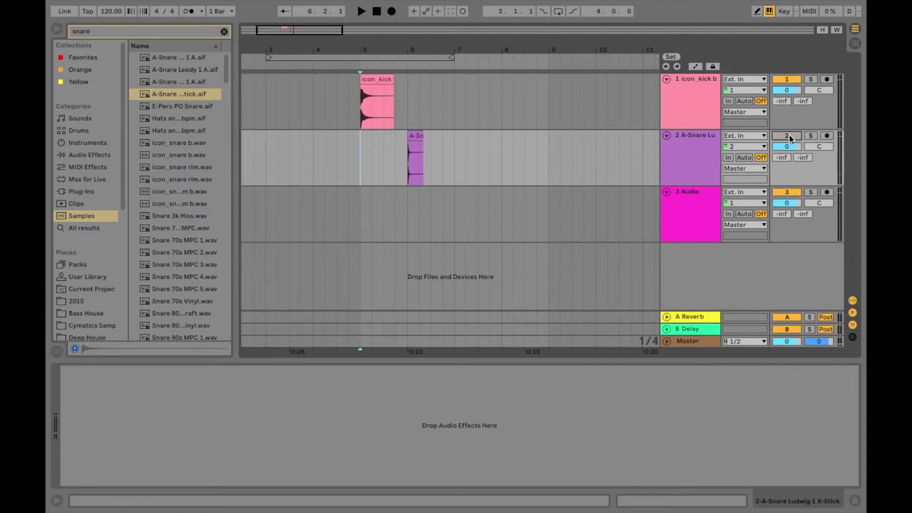
pyautogui.press('space')
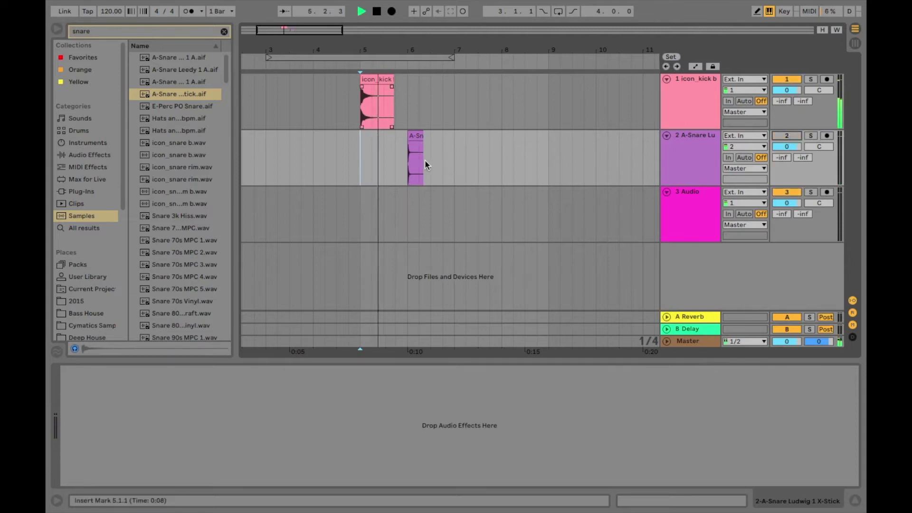
pyautogui.press('space')
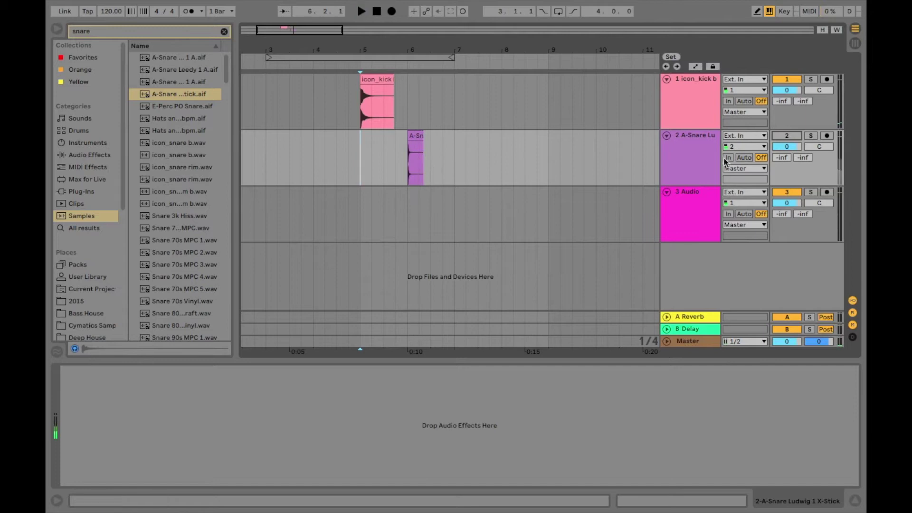
# Step: Arm the icon_kick track and record external audio onto it from bar 5 for about three bars
pyautogui.click(685, 85)
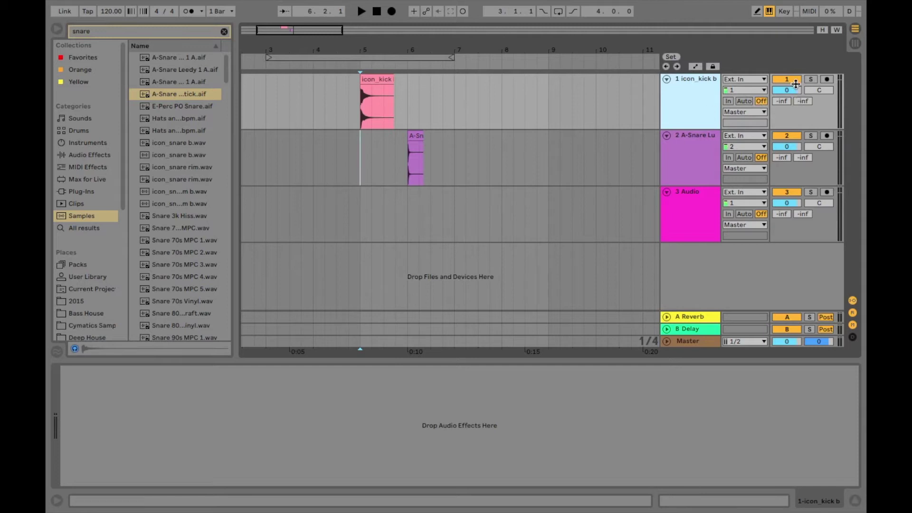
pyautogui.click(830, 79)
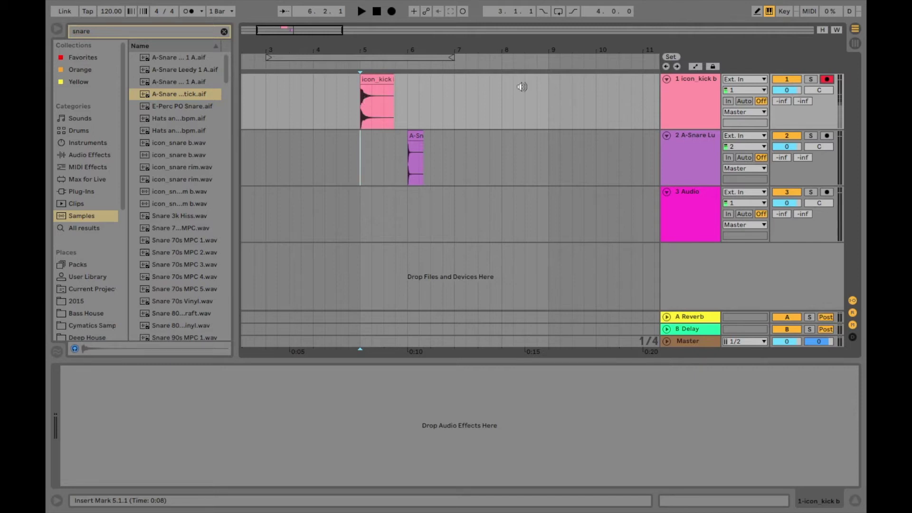
pyautogui.click(393, 15)
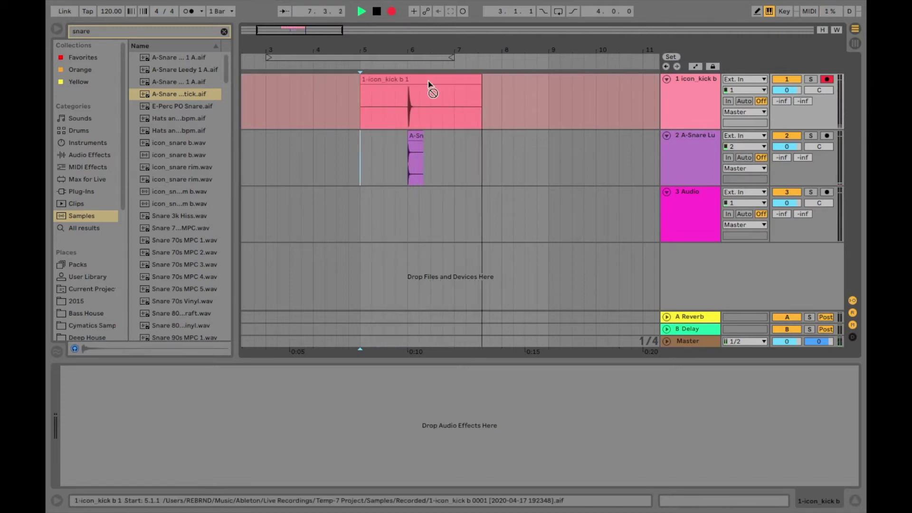
pyautogui.press('space')
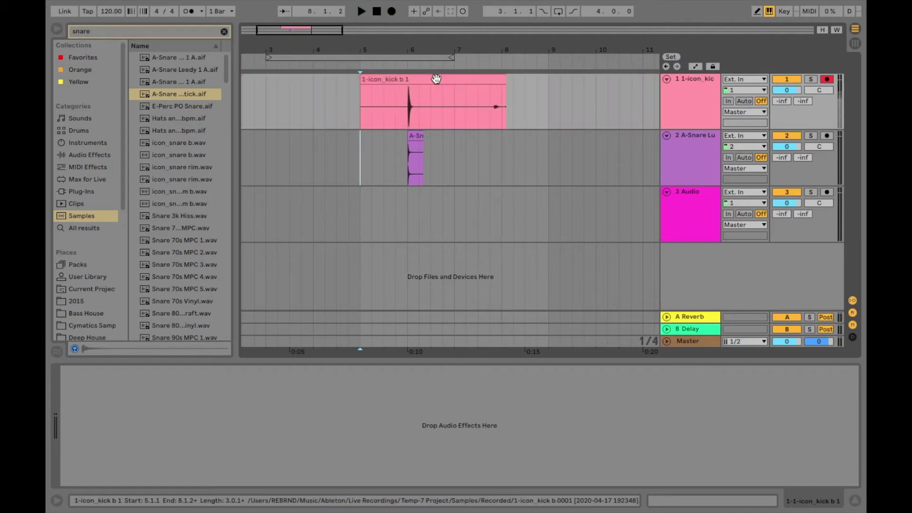
pyautogui.click(377, 12)
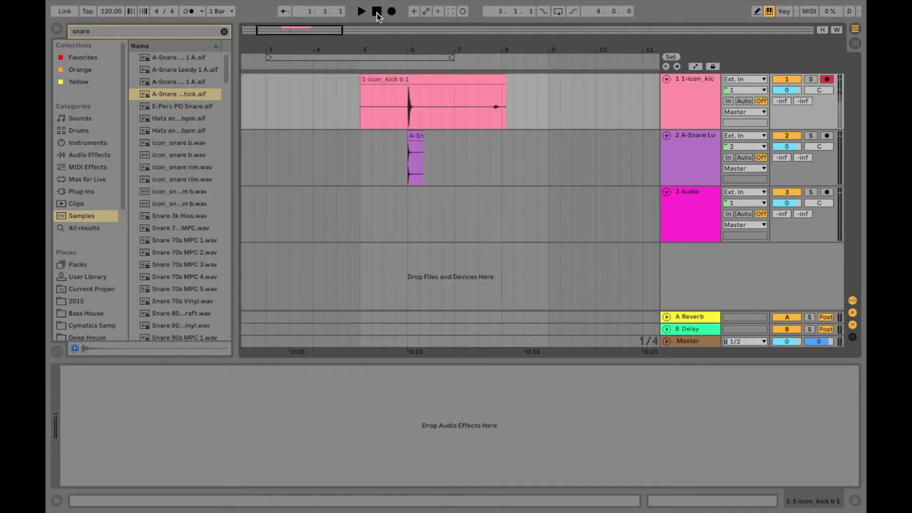
# Step: Undo the recording on the first track and disarm that track
pyautogui.click(400, 80)
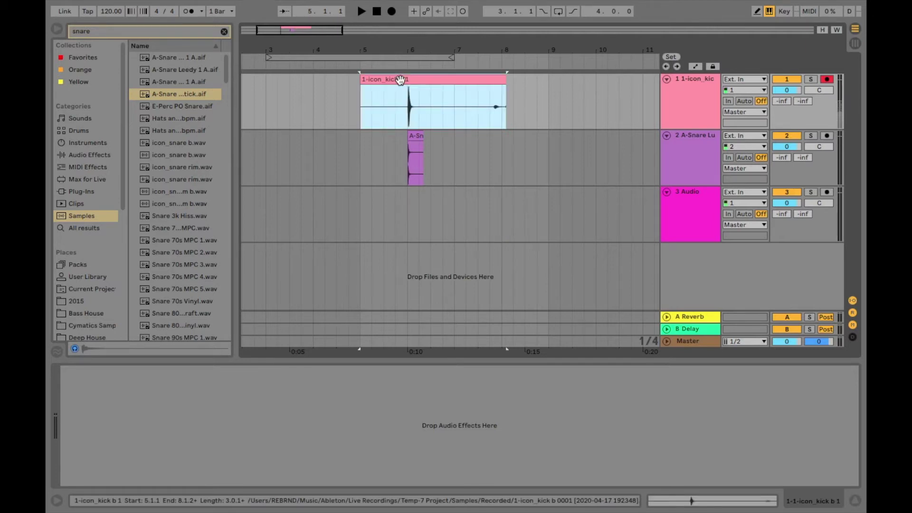
pyautogui.press('super+z')
pyautogui.click(409, 94)
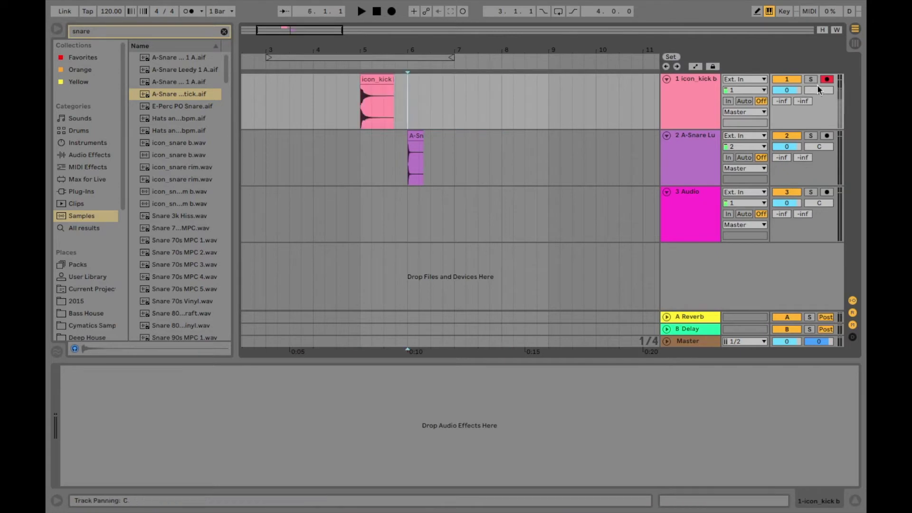
pyautogui.click(827, 80)
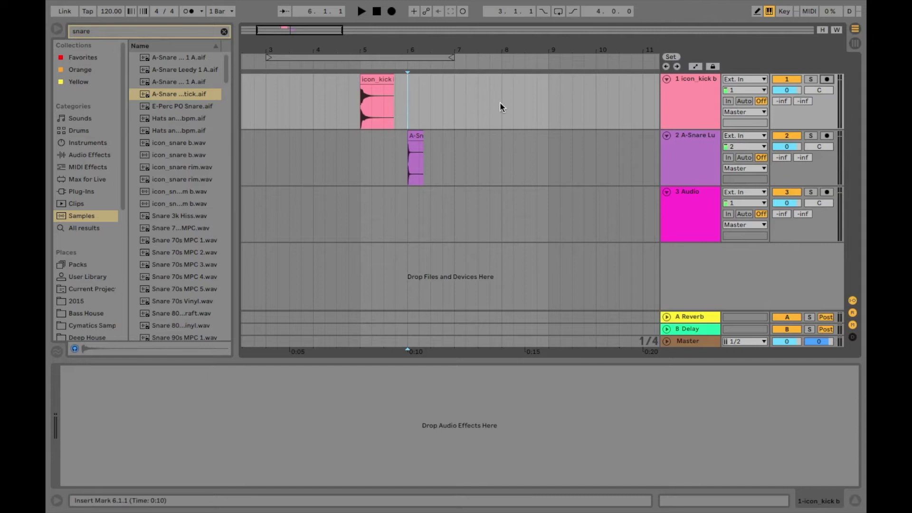
# Step: Lower the icon_kick track's volume to -16.7 dB and play back the snare and kick clips
pyautogui.click(794, 90)
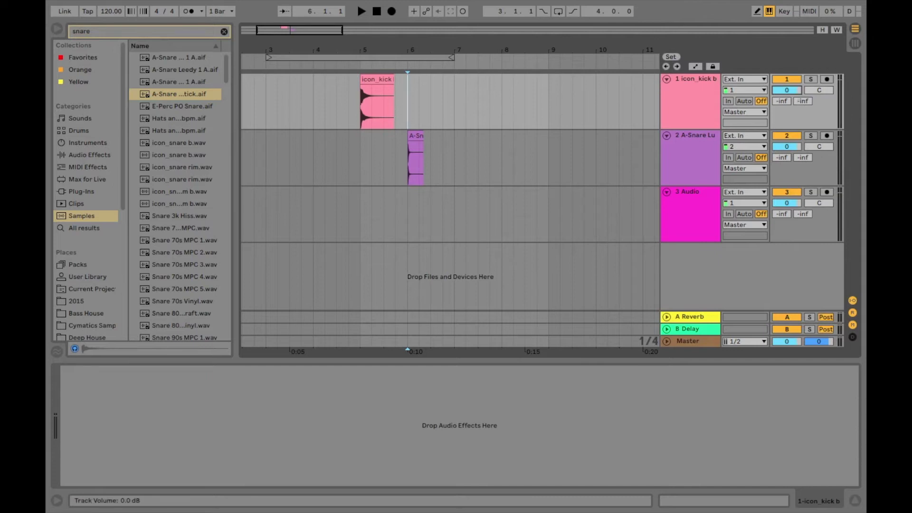
pyautogui.moveTo(793, 91); pyautogui.dragTo(794, 142)
pyautogui.press('space')
pyautogui.press('space')
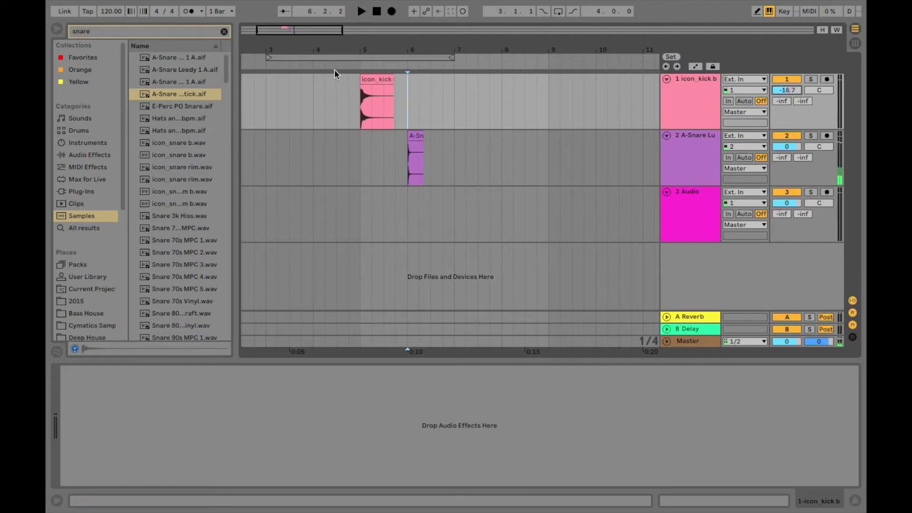
pyautogui.click(678, 82)
pyautogui.press('space')
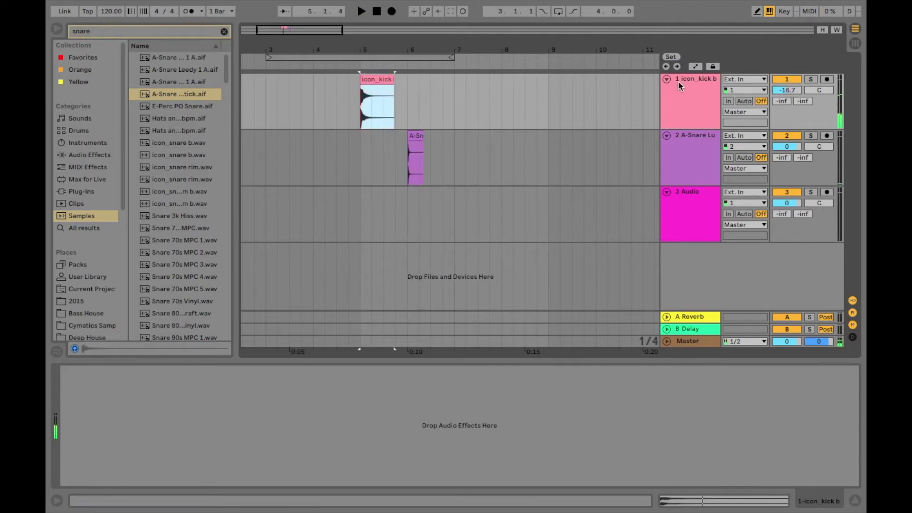
pyautogui.press('space')
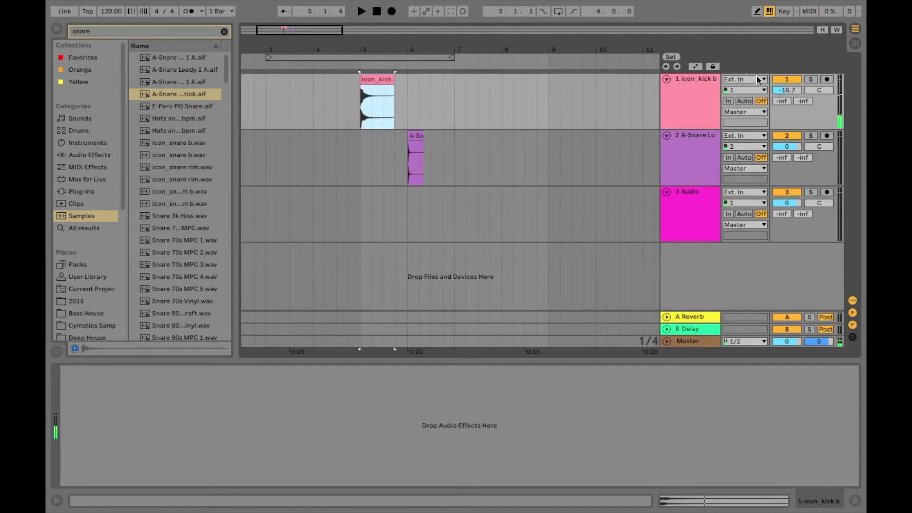
# Step: Raise the icon_kick track's volume to 5.5 dB and play the arrangement from bar 5
pyautogui.click(787, 90)
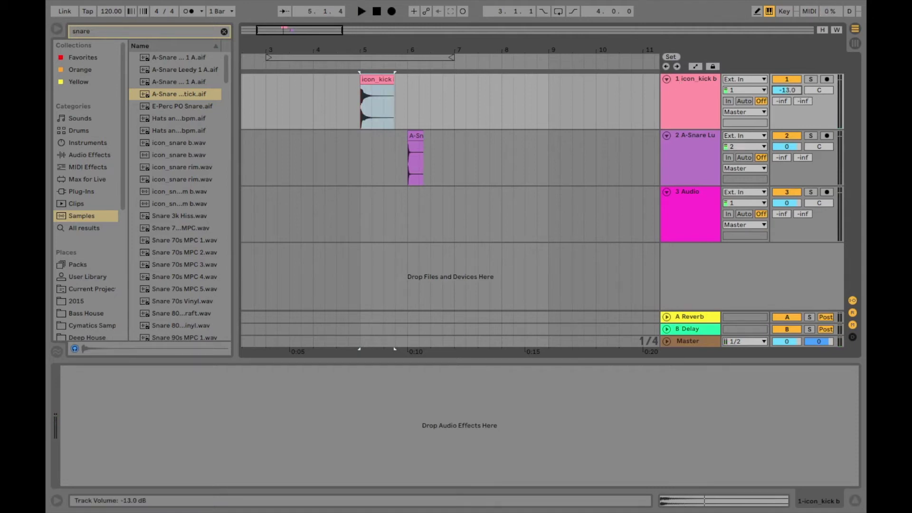
pyautogui.moveTo(788, 90); pyautogui.dragTo(787, 88)
pyautogui.click(377, 102)
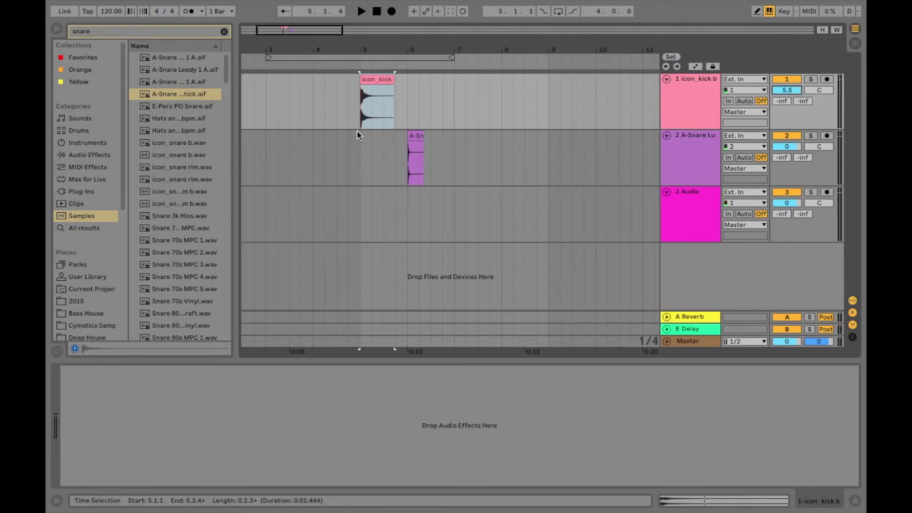
pyautogui.click(357, 131)
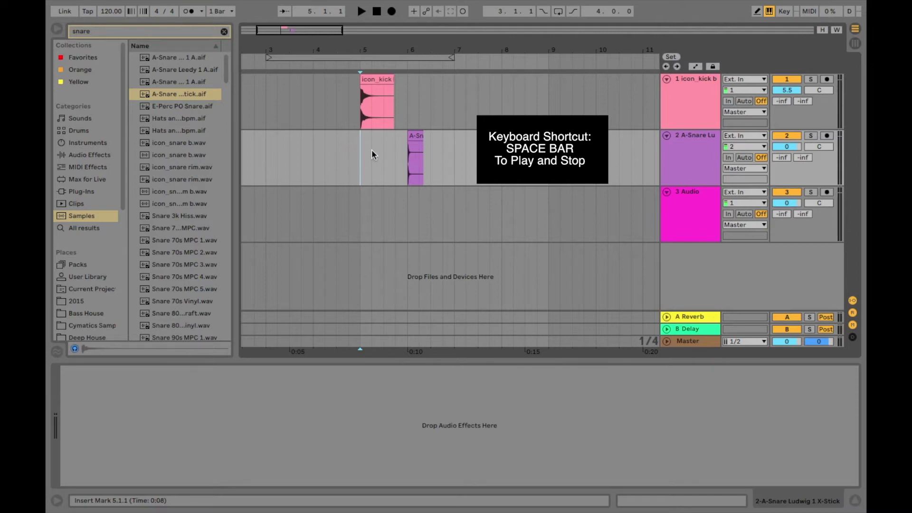
pyautogui.press('space')
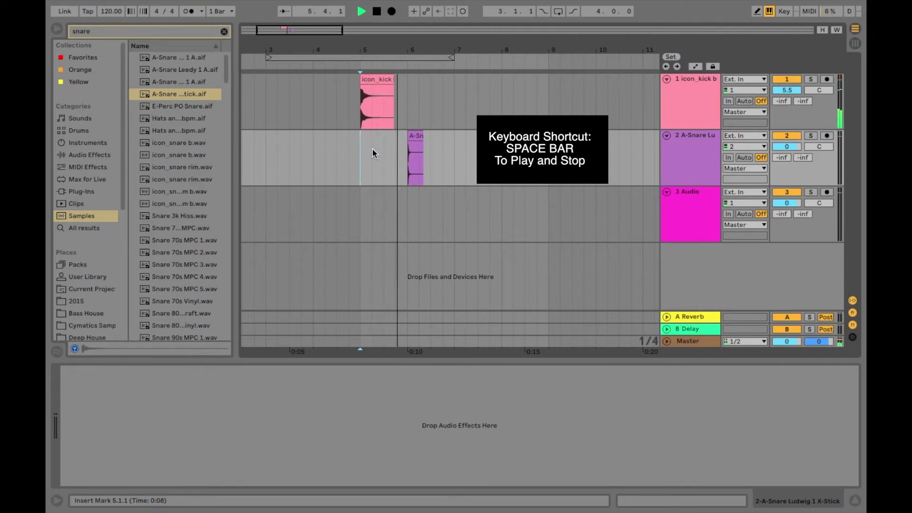
pyautogui.press('space')
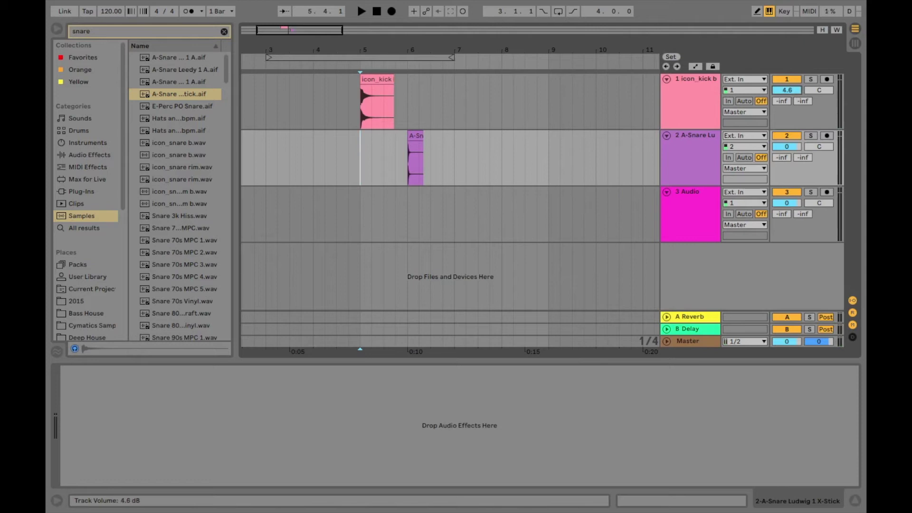
# Step: Set the icon_kick track's volume to 0 dB and select the track
pyautogui.moveTo(787, 90); pyautogui.dragTo(787, 89)
pyautogui.moveTo(787, 89); pyautogui.dragTo(787, 91)
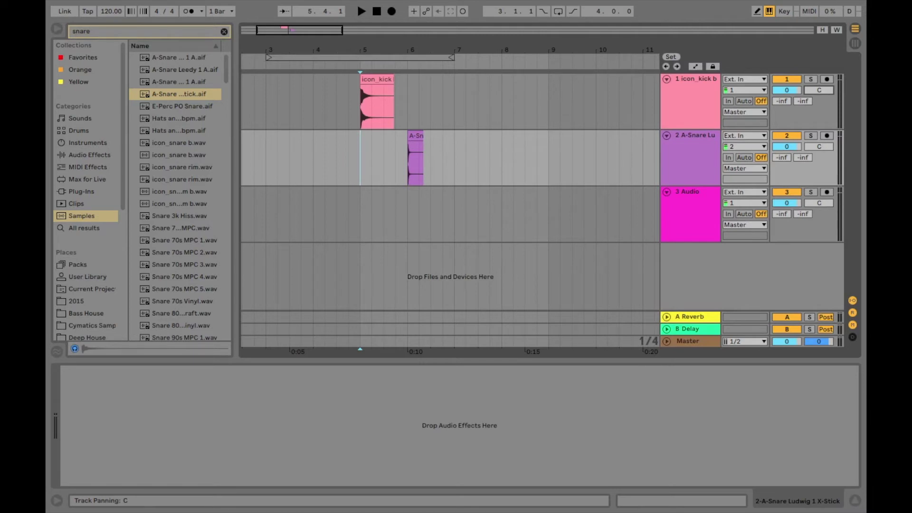
pyautogui.click(681, 102)
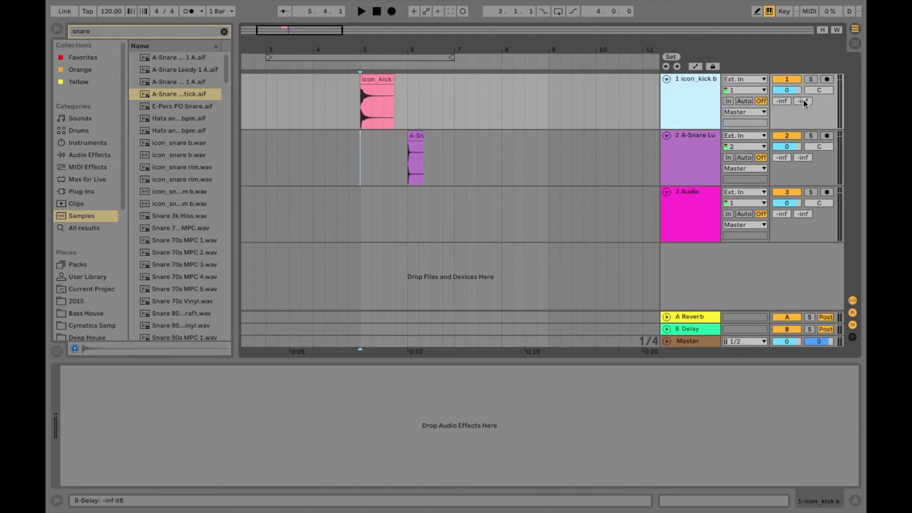
# Step: Pan the icon_kick track fully left to 50L and play the kick clip twice from bar 5
pyautogui.moveTo(825, 94); pyautogui.dragTo(825, 111)
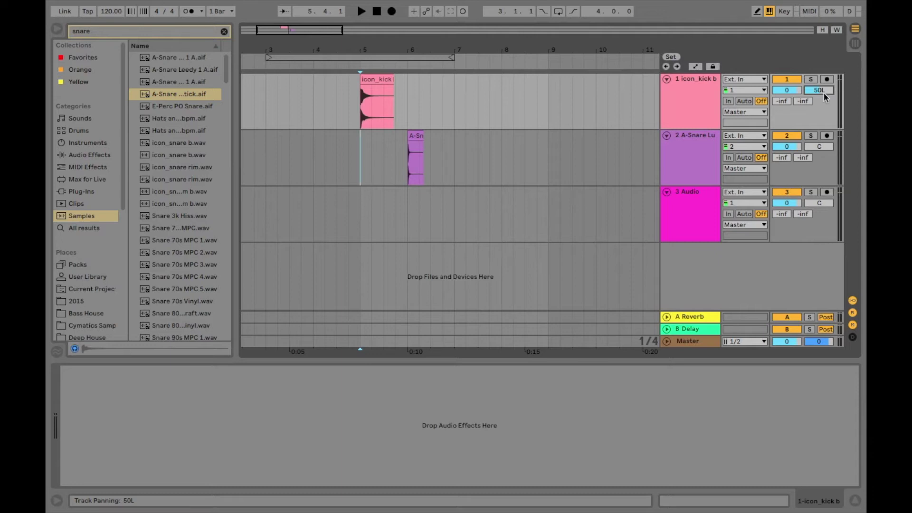
pyautogui.press('space')
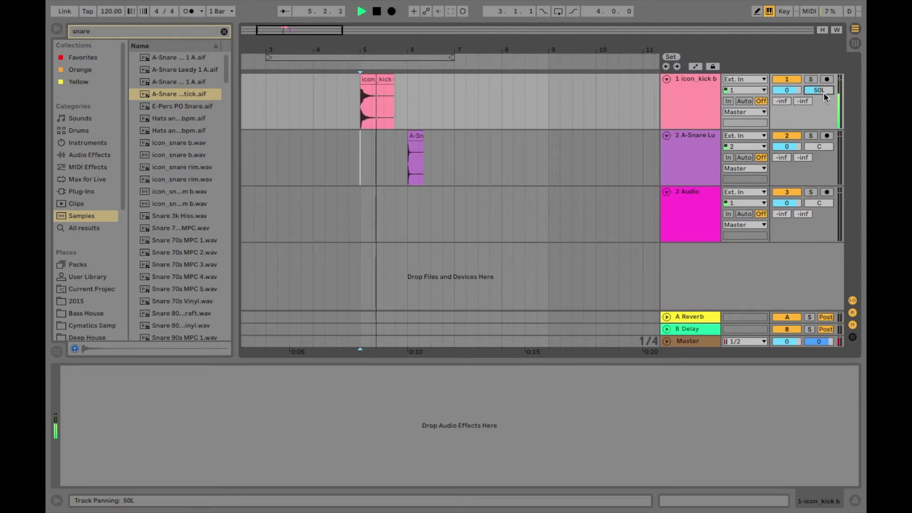
pyautogui.press('space')
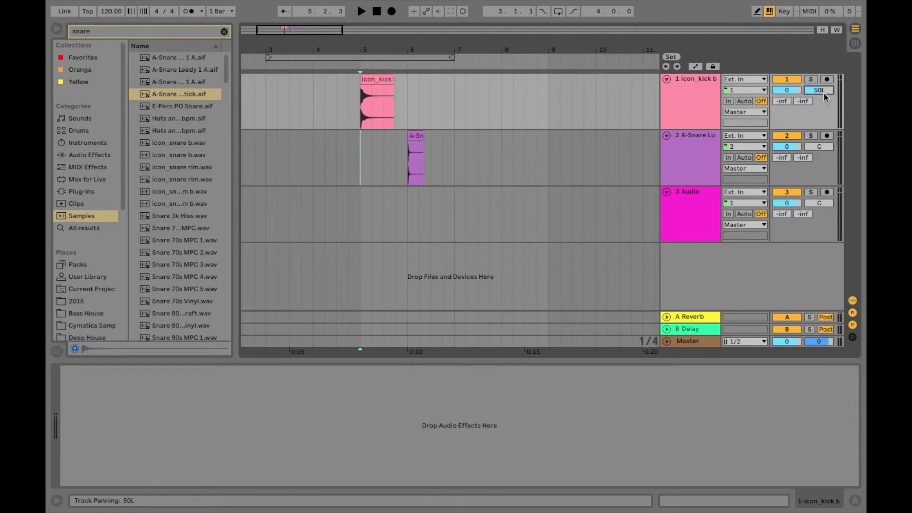
pyautogui.press('space')
pyautogui.press('space')
# Step: Set the icon_kick track's panning to 27L and play the kick clip several times
pyautogui.moveTo(819, 90); pyautogui.dragTo(819, 87)
pyautogui.press('space')
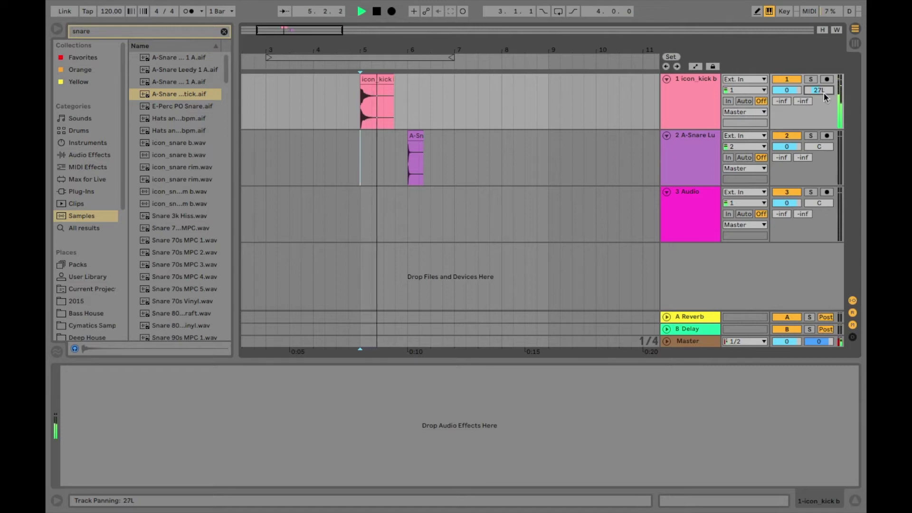
pyautogui.press('space')
pyautogui.press('space')
pyautogui.press('space')
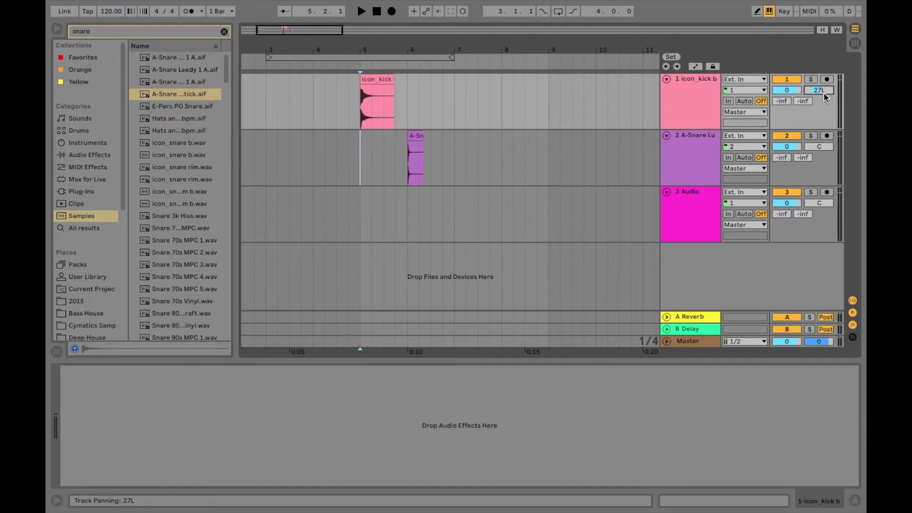
pyautogui.press('space')
pyautogui.press('space')
# Step: Pan the icon_kick track fully right to 50R and play the kick clip twice from bar 5
pyautogui.moveTo(819, 90); pyautogui.dragTo(819, 55)
pyautogui.click(360, 107)
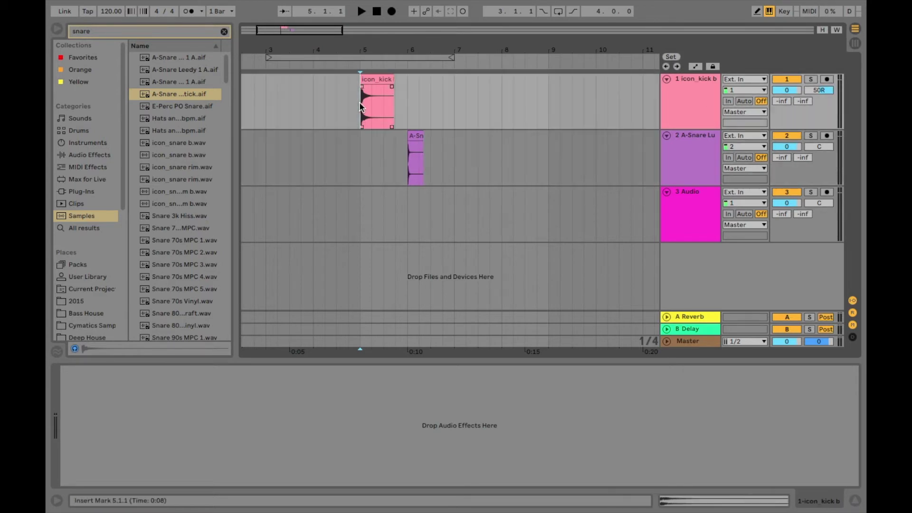
pyautogui.press('space')
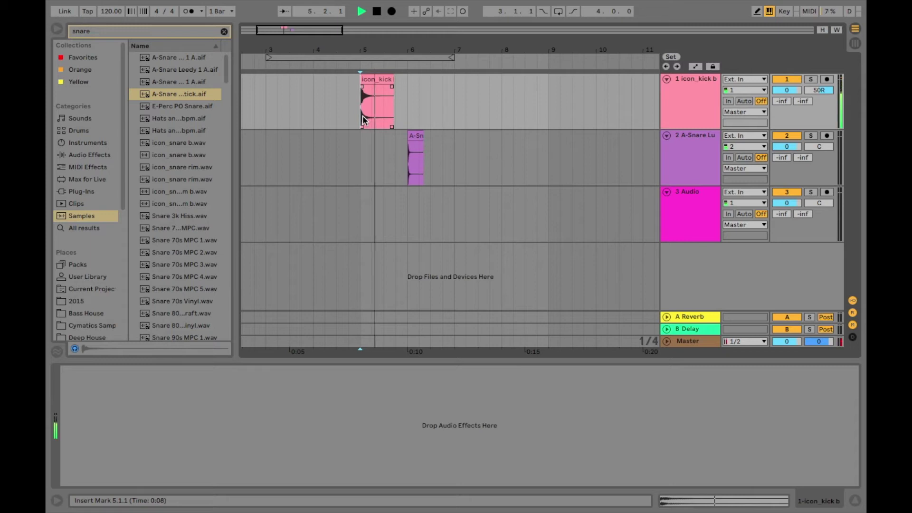
pyautogui.press('space')
pyautogui.press('space')
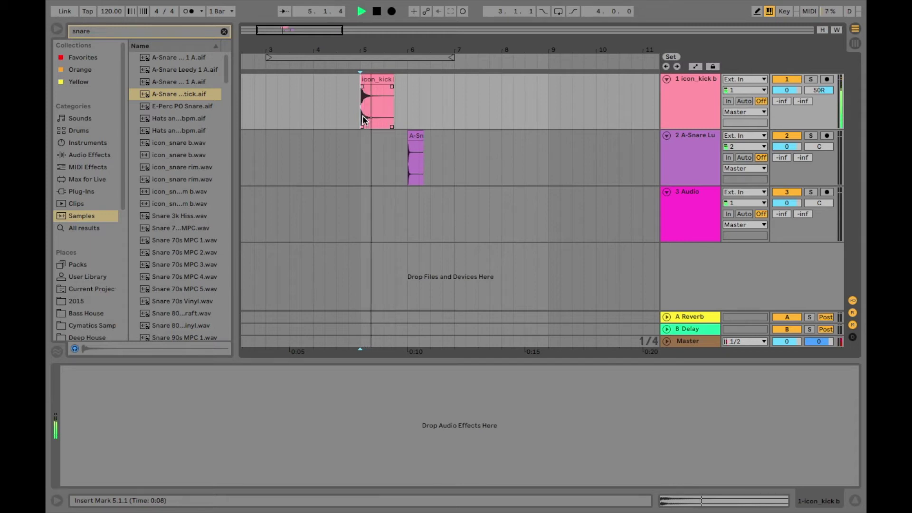
pyautogui.press('space')
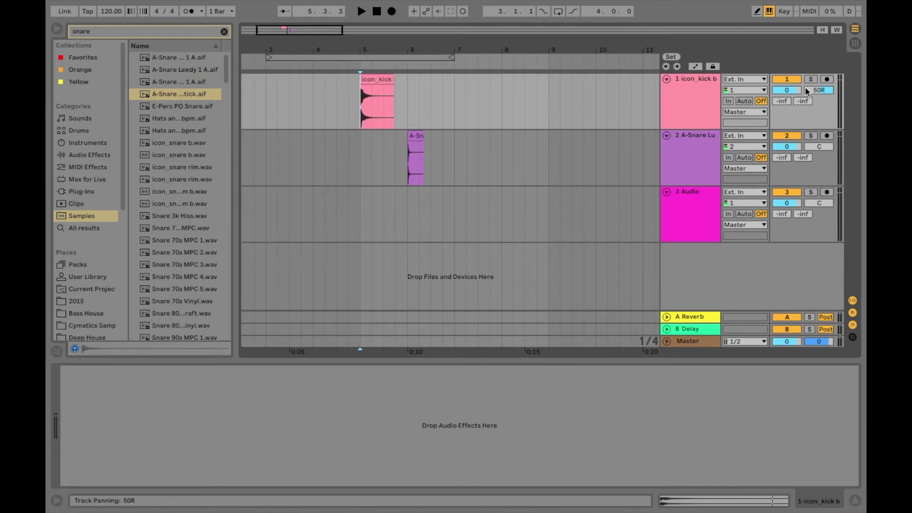
# Step: Return the icon_kick track's panning to center and play the kick and snare clips from bar 5
pyautogui.click(820, 95)
pyautogui.moveTo(820, 90); pyautogui.dragTo(820, 106)
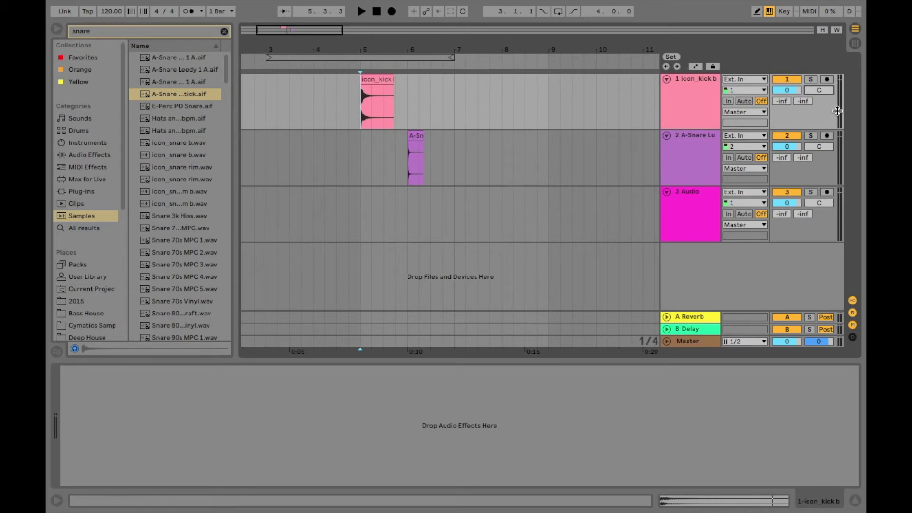
pyautogui.click(361, 11)
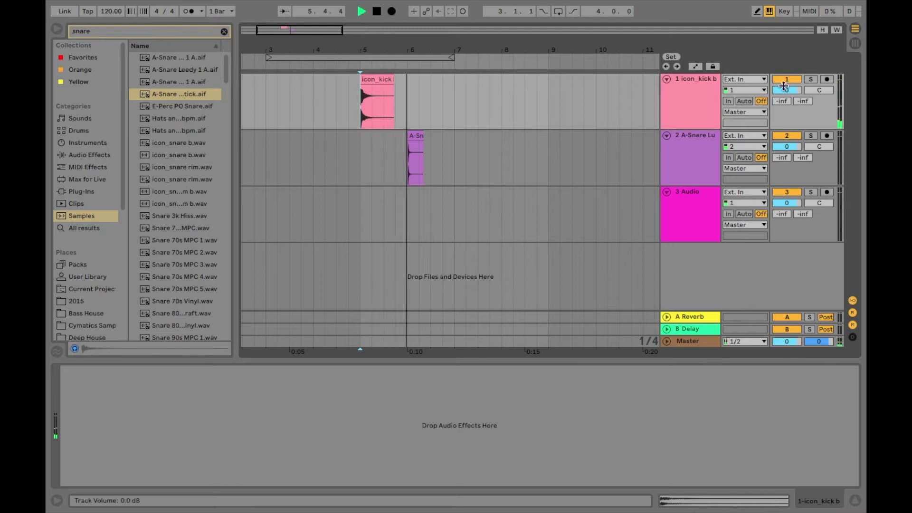
pyautogui.press('space')
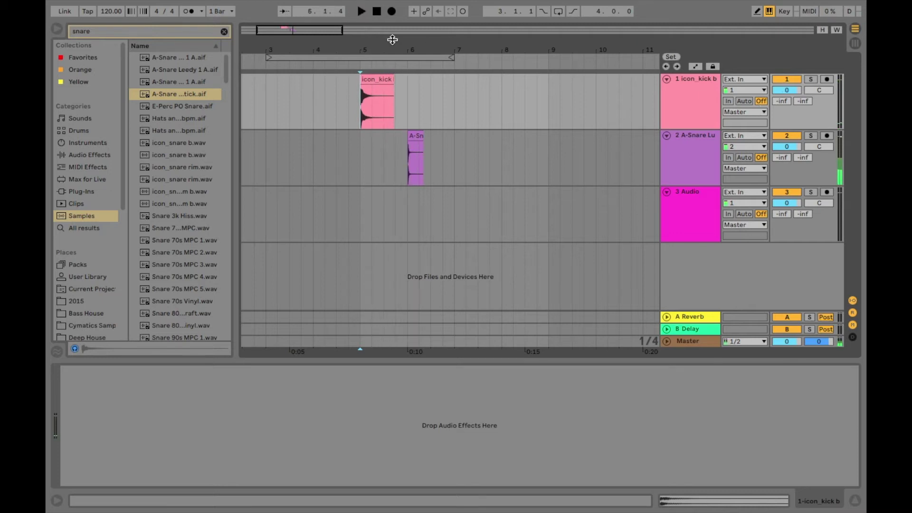
pyautogui.click(362, 11)
pyautogui.press('space')
# Step: Raise the icon_kick track's volume to 6.0 dB and play the kick clip twice from bar 5
pyautogui.moveTo(787, 93); pyautogui.dragTo(787, 88)
pyautogui.click(361, 12)
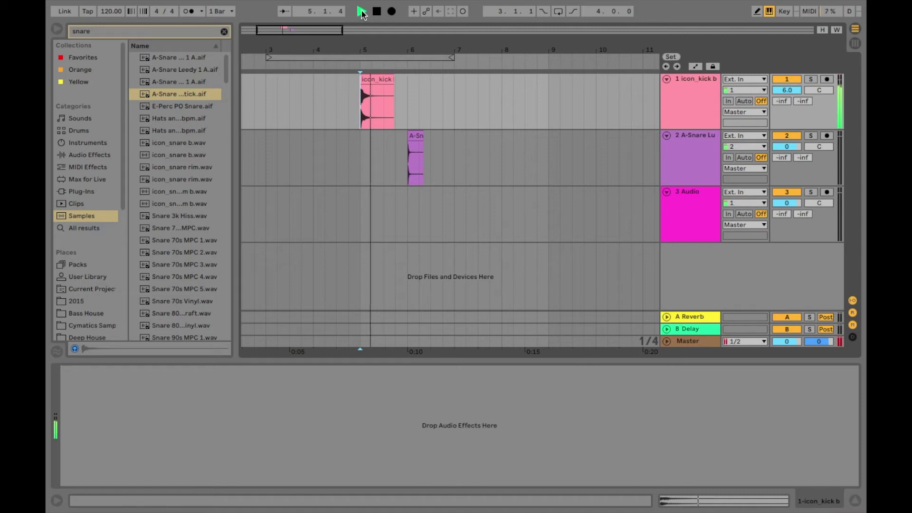
pyautogui.press('space')
pyautogui.press('space')
pyautogui.press('space')
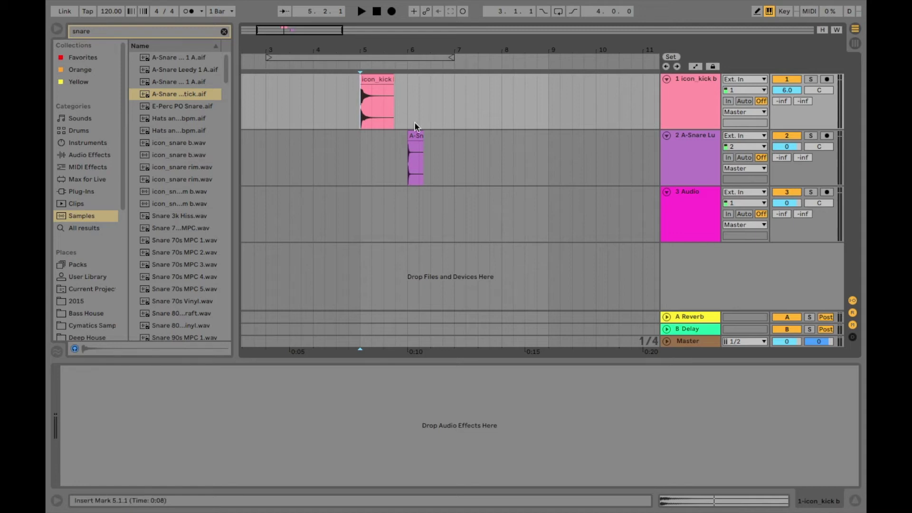
# Step: Try to shorten the end of the icon_kick clip and undo the edit
pyautogui.moveTo(390, 78); pyautogui.dragTo(384, 78)
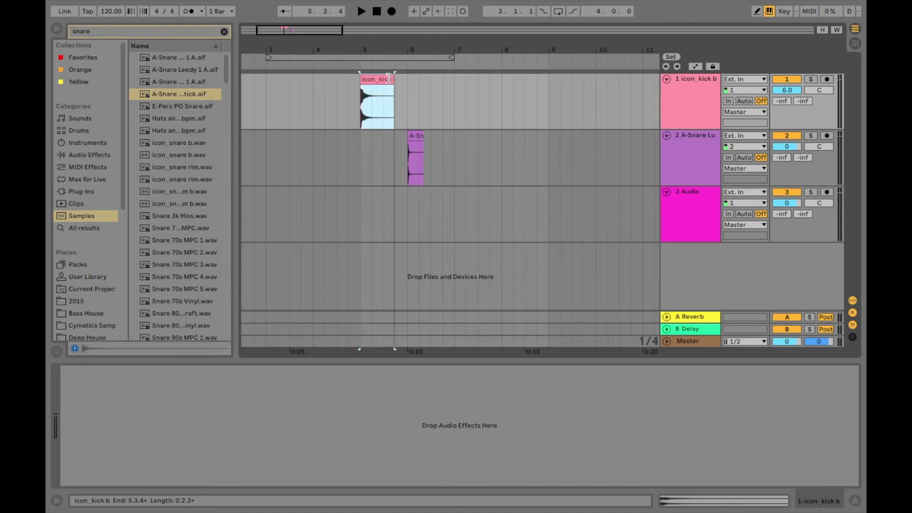
pyautogui.press('super+z')
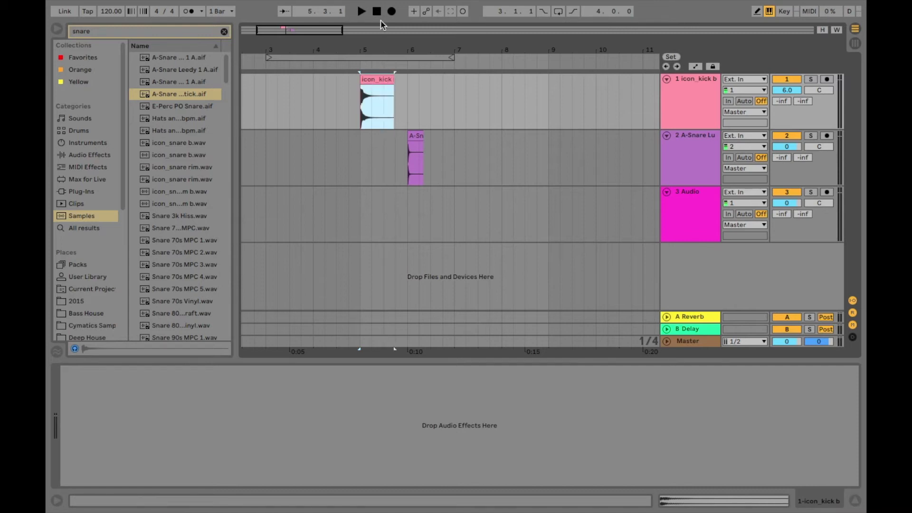
# Step: Play the kick clip once more and set the icon_kick track's volume to 0 dB
pyautogui.click(362, 13)
pyautogui.press('space')
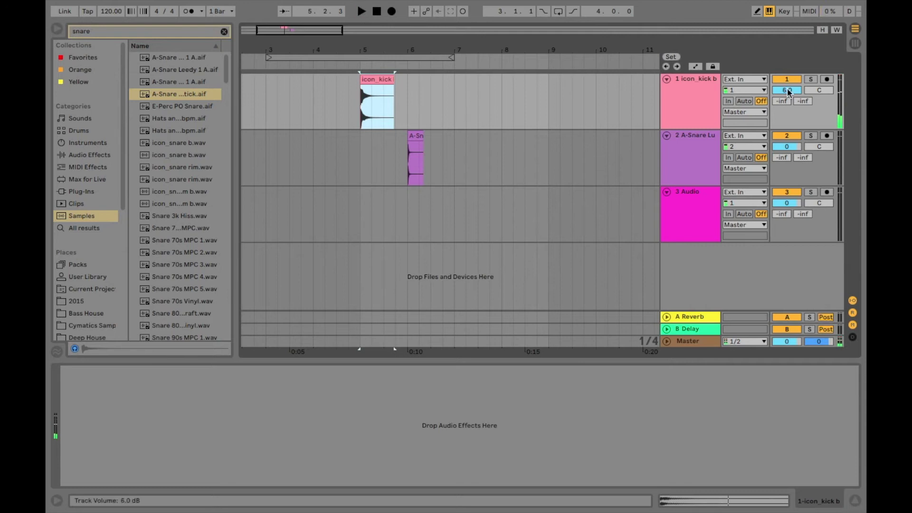
pyautogui.moveTo(782, 90); pyautogui.dragTo(782, 92)
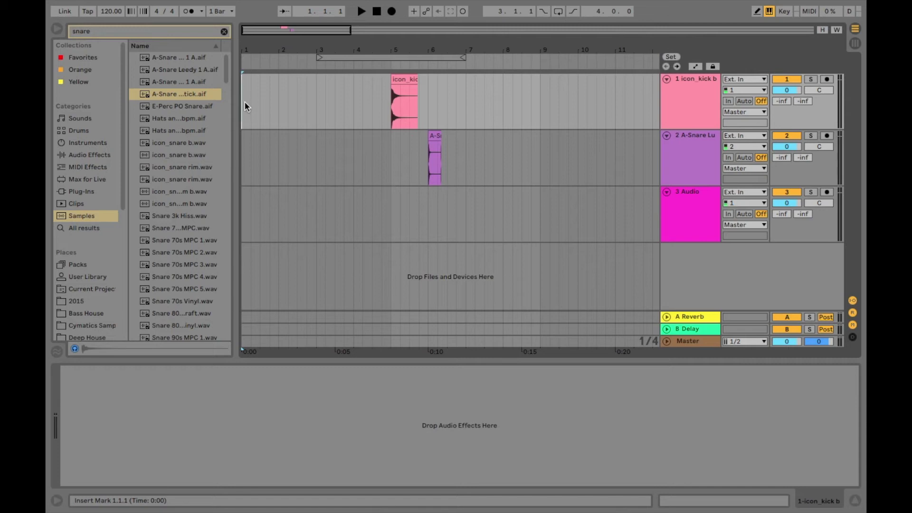
# Step: Mark out the first two bars on the icon_kick track with time selections to show the bar divisions
pyautogui.moveTo(244, 99); pyautogui.dragTo(312, 100)
pyautogui.click(278, 104)
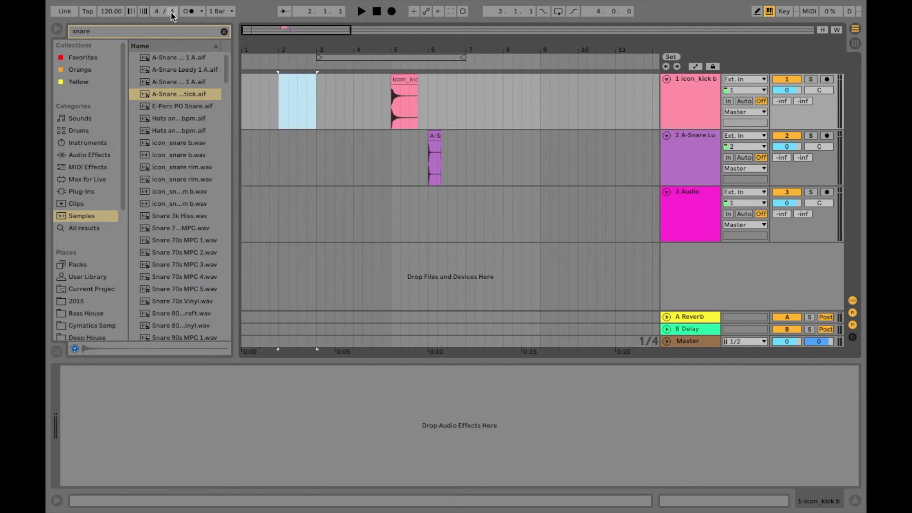
pyautogui.moveTo(284, 102); pyautogui.dragTo(316, 100)
pyautogui.moveTo(245, 99); pyautogui.dragTo(318, 83)
# Step: Turn on the metronome with a 1/4 rhythm, play from bar 1, and switch the metronome off
pyautogui.click(244, 121)
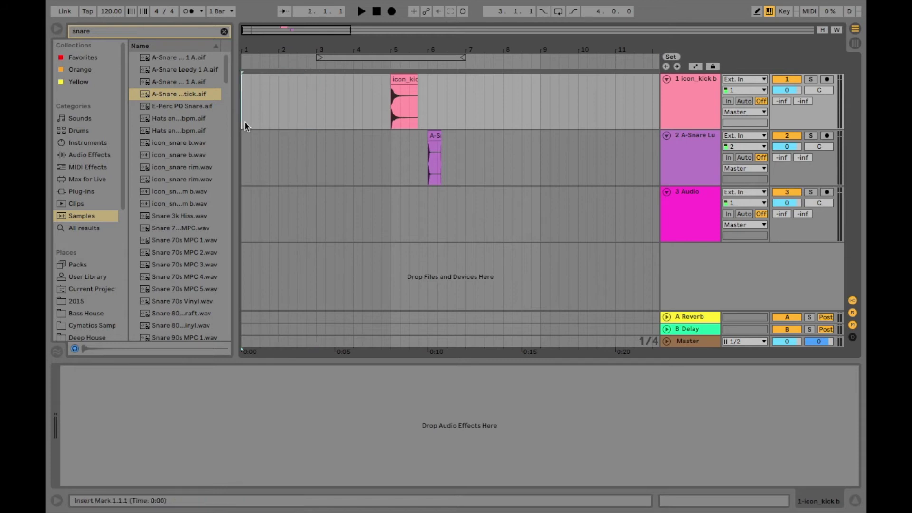
pyautogui.click(188, 11)
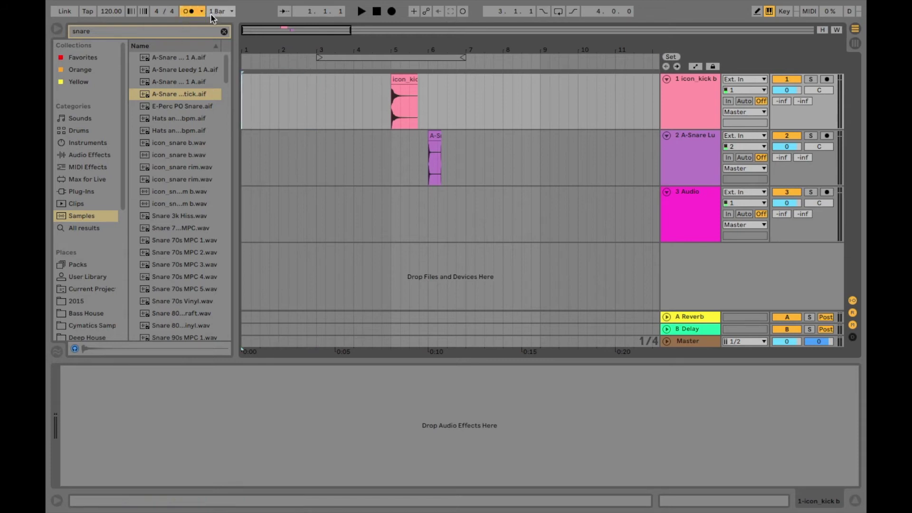
pyautogui.click(201, 11)
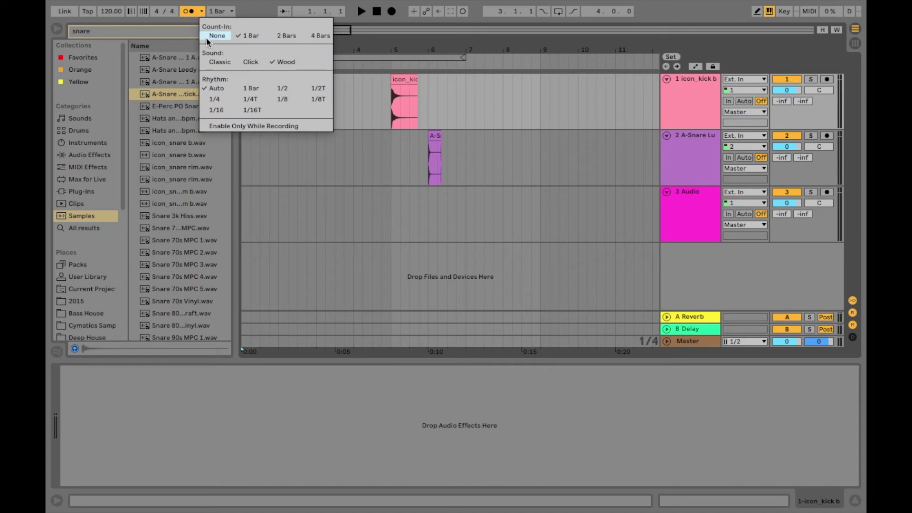
pyautogui.click(216, 99)
pyautogui.click(247, 93)
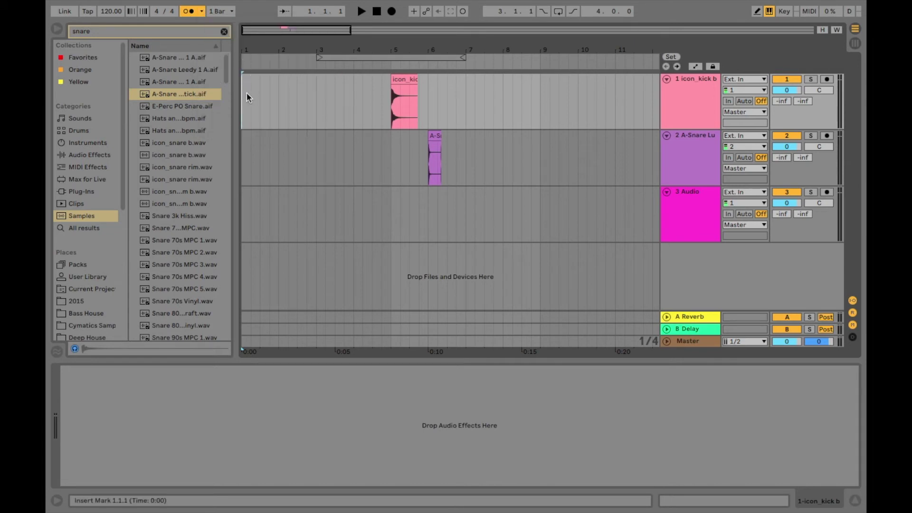
pyautogui.press('space')
pyautogui.click(189, 11)
# Step: Select bar 2 on the icon_kick track and place the insert marker at 3.1.1
pyautogui.moveTo(243, 95); pyautogui.dragTo(316, 104)
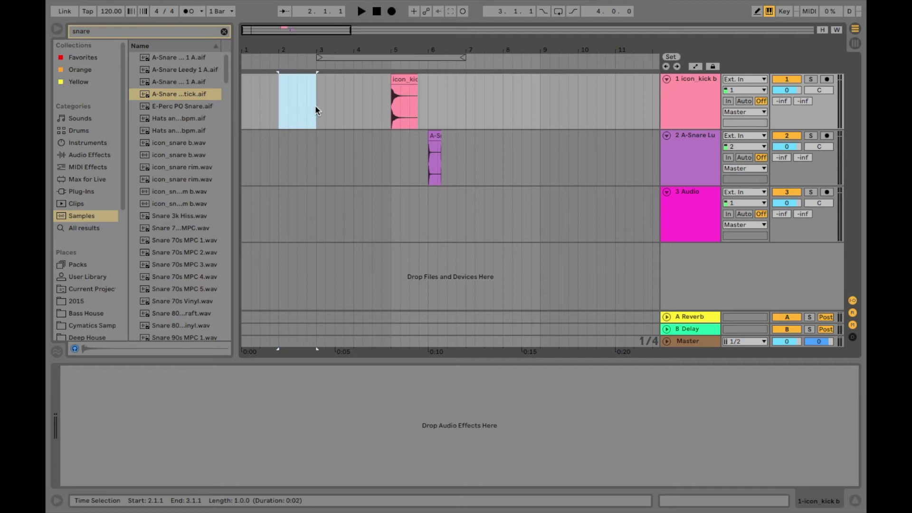
pyautogui.click(316, 104)
# Step: Select an eighth note from 3.1.1 and the whole bar from 3.1.1 to 4.1.1 on the icon_kick track
pyautogui.moveTo(332, 32); pyautogui.dragTo(454, 68)
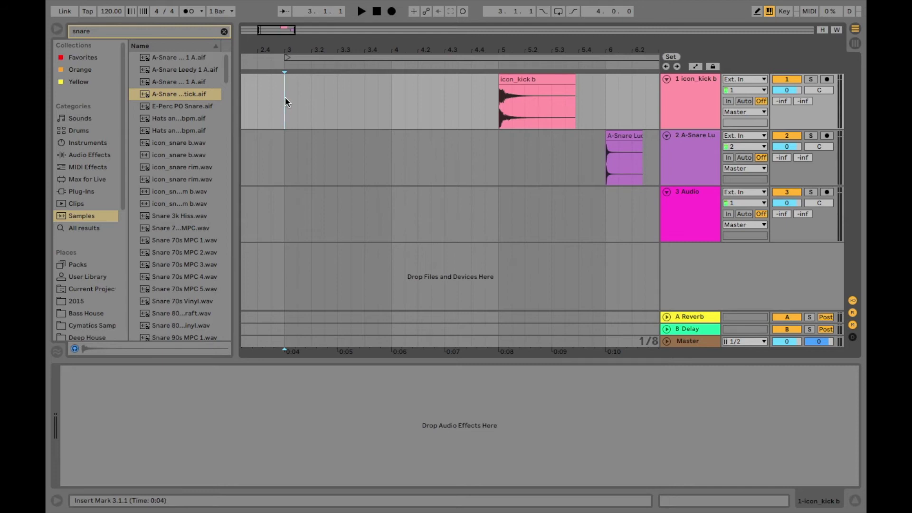
pyautogui.moveTo(285, 96); pyautogui.dragTo(390, 97)
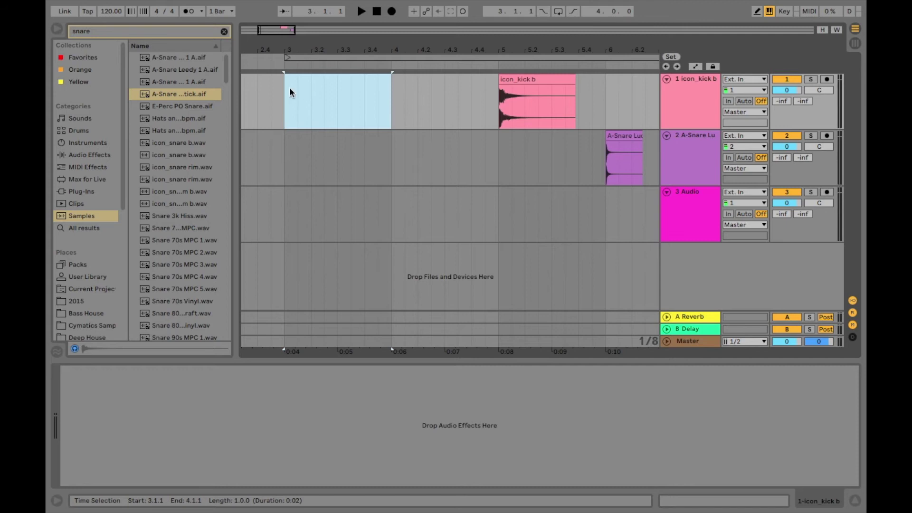
pyautogui.moveTo(287, 90); pyautogui.dragTo(297, 114)
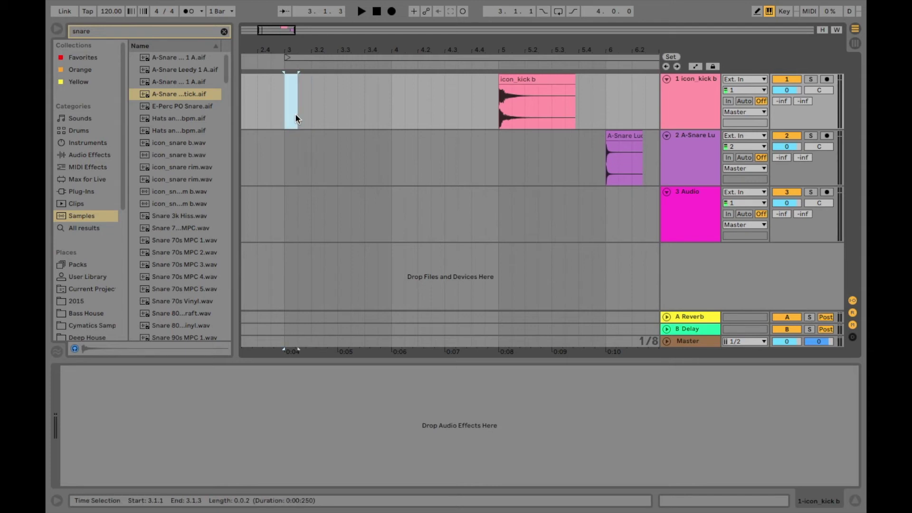
pyautogui.moveTo(288, 117); pyautogui.dragTo(391, 108)
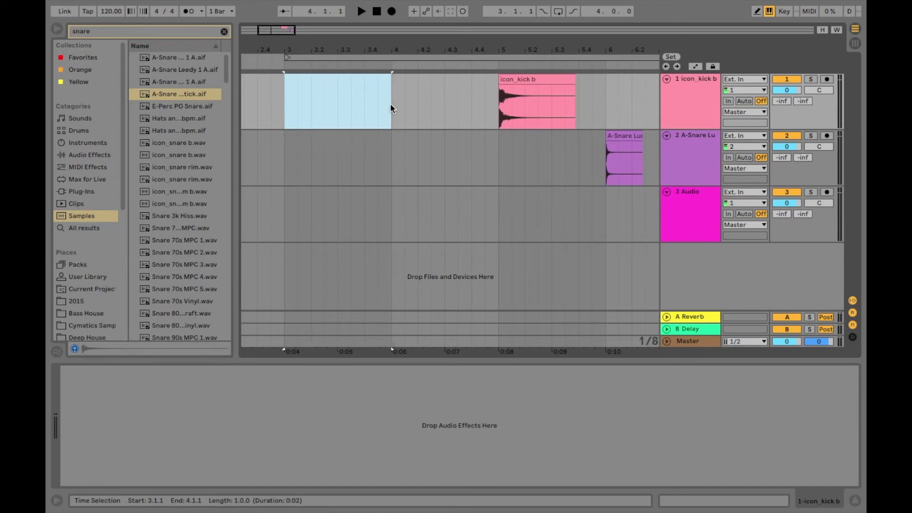
# Step: Place the insert marker at 3.1.1 on the icon_kick track and select the time span of the four-bar loop brace
pyautogui.click(285, 103)
pyautogui.hscroll(2, 372, 157)
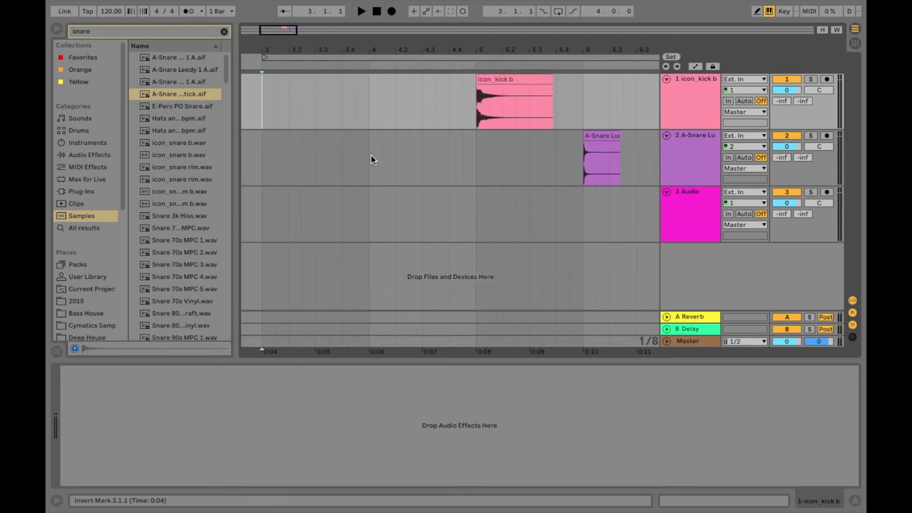
pyautogui.moveTo(283, 32); pyautogui.dragTo(283, 19)
pyautogui.hscroll(-1, 371, 108)
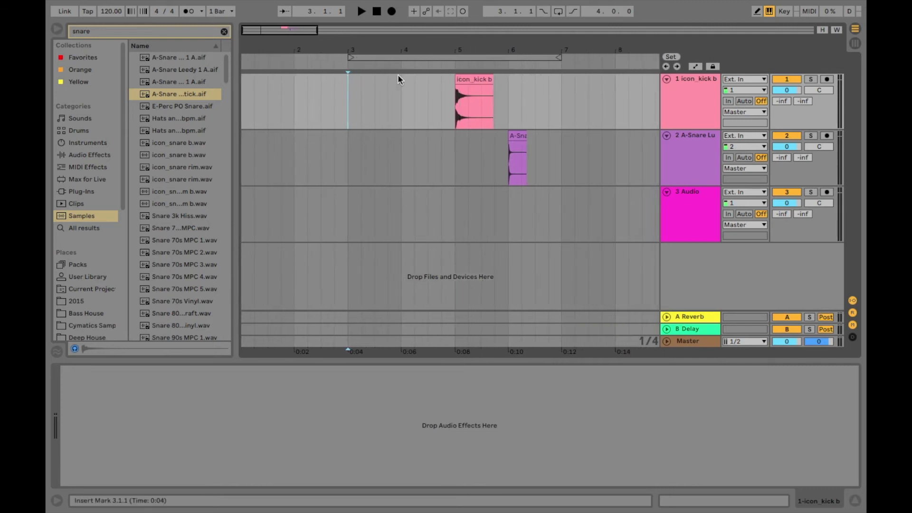
pyautogui.click(401, 58)
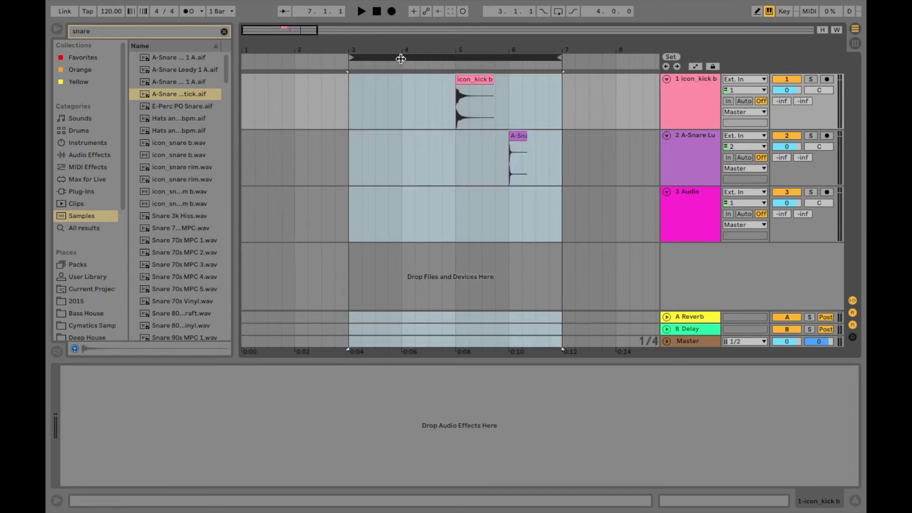
pyautogui.hscroll(3, 412, 93)
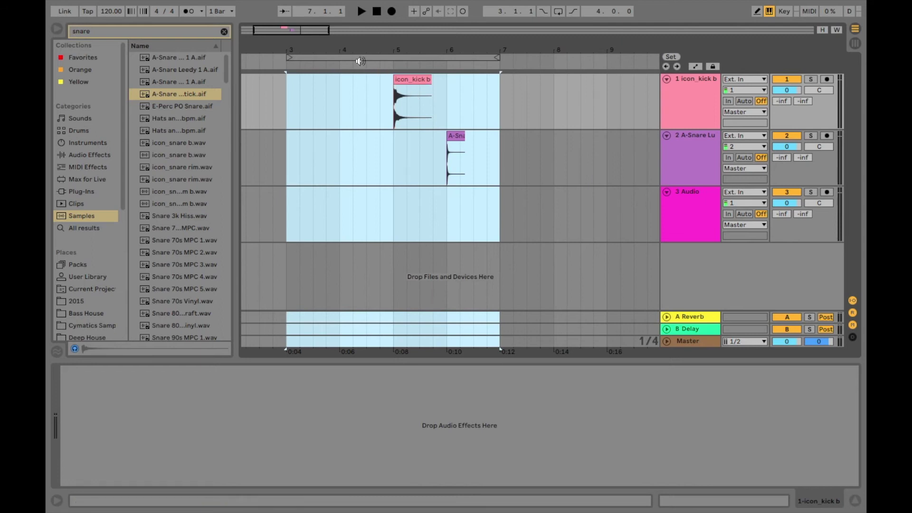
# Step: Move the four-bar loop brace so that it runs from 5.1.1 to 9.1.1
pyautogui.click(288, 60)
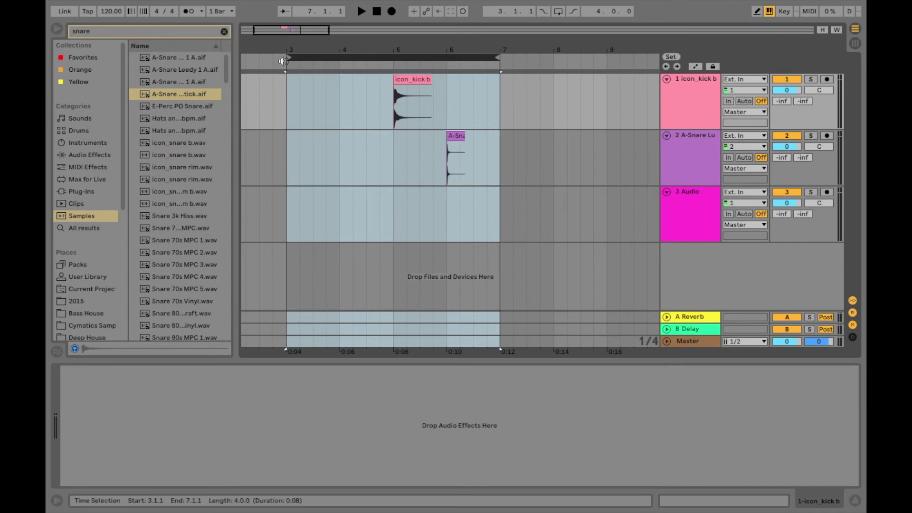
pyautogui.press('super+shift+l')
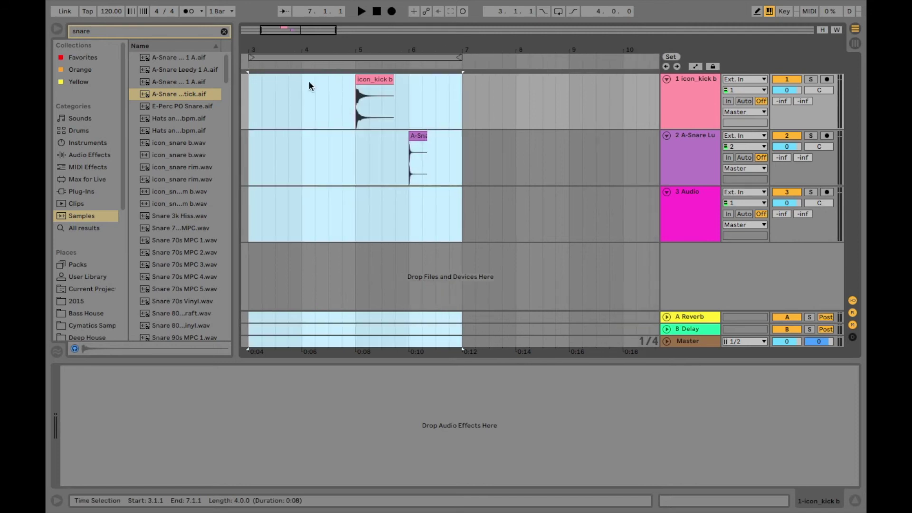
pyautogui.click(294, 57)
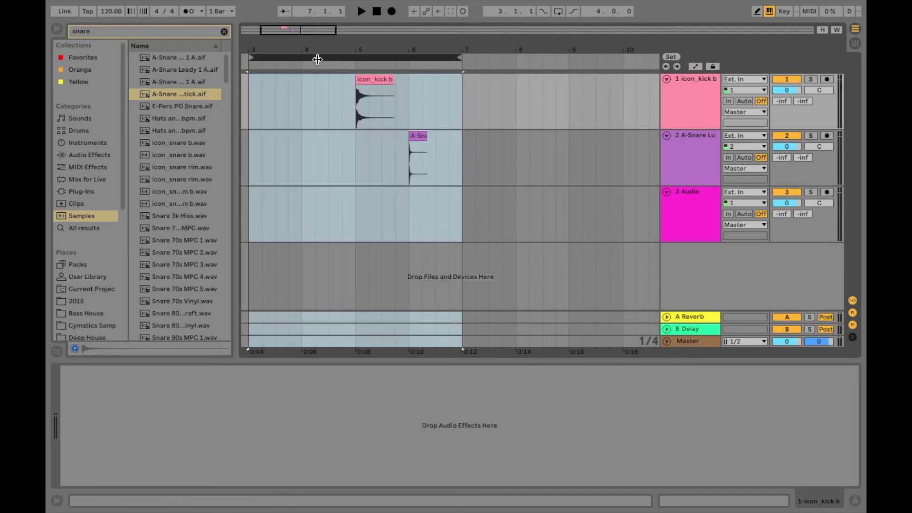
pyautogui.moveTo(317, 56); pyautogui.dragTo(431, 59)
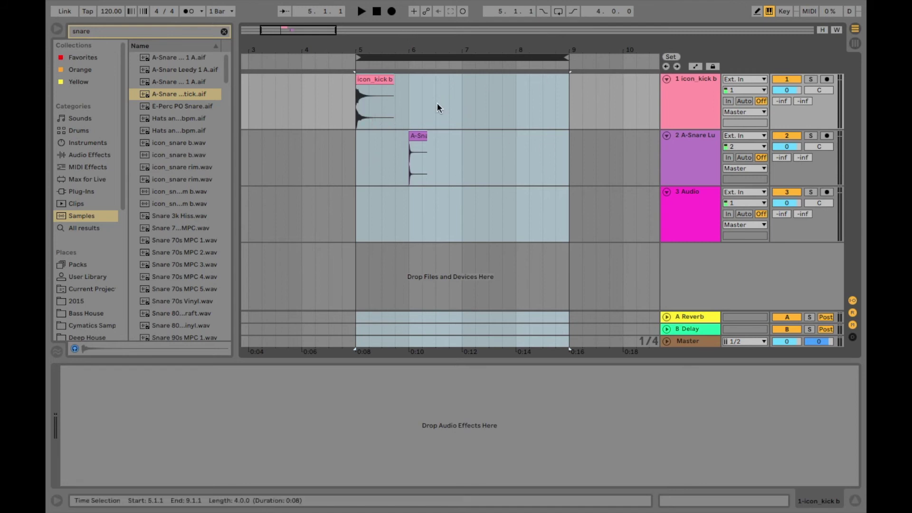
# Step: Switch looping on and play the region from 5.1.1, switch looping off during playback, and stop
pyautogui.click(559, 13)
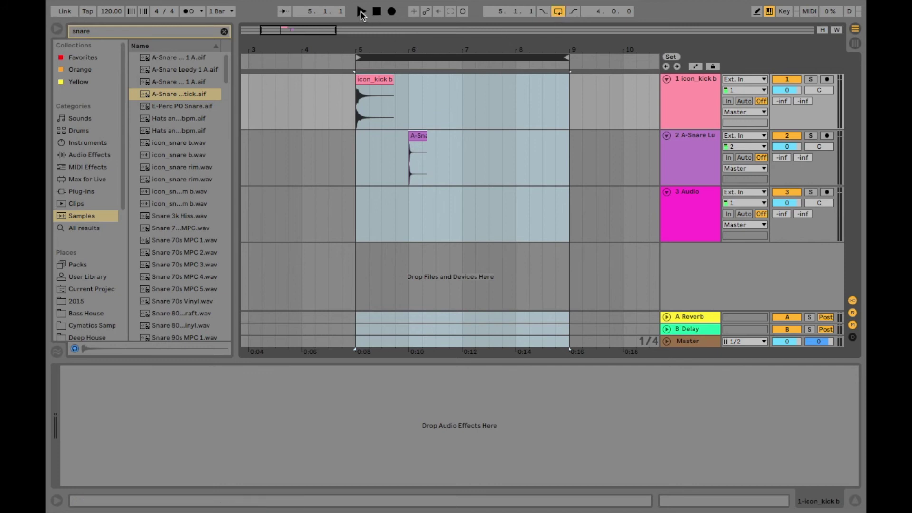
pyautogui.click(360, 11)
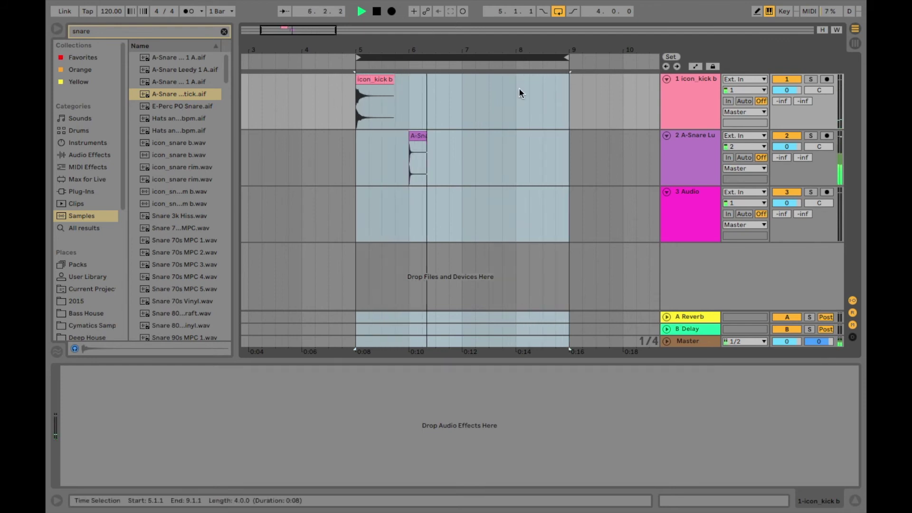
pyautogui.click(559, 14)
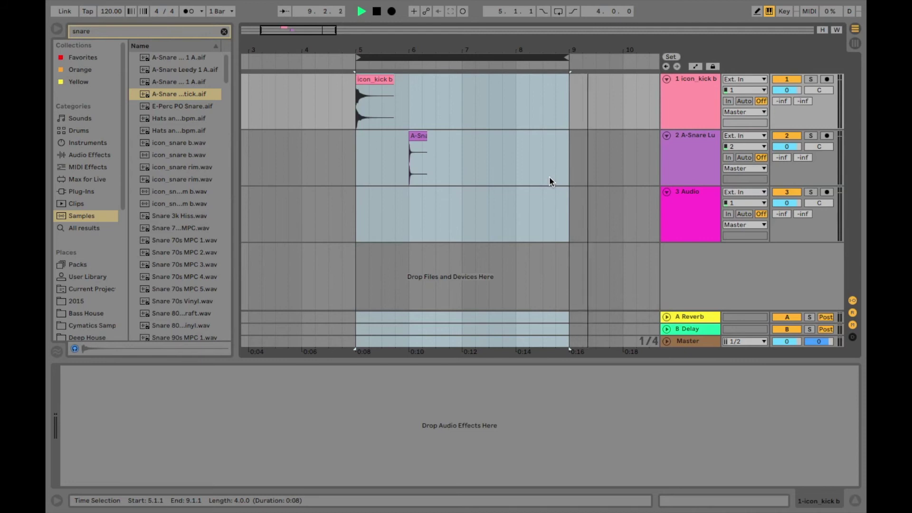
pyautogui.press('space')
# Step: Examine the arrangement timeline from bar 1 onwards, comparing the bar ruler with the time ruler in seconds
pyautogui.hscroll(3, 477, 112)
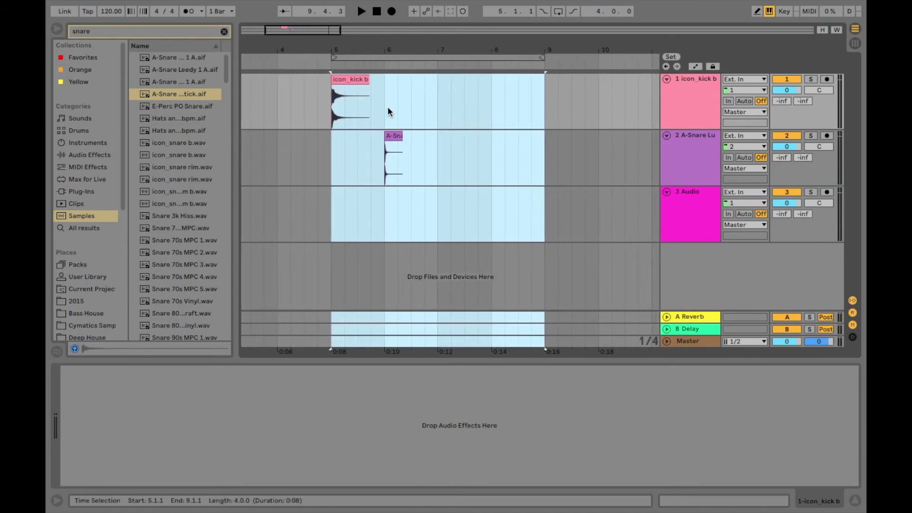
pyautogui.moveTo(323, 33); pyautogui.dragTo(355, 37)
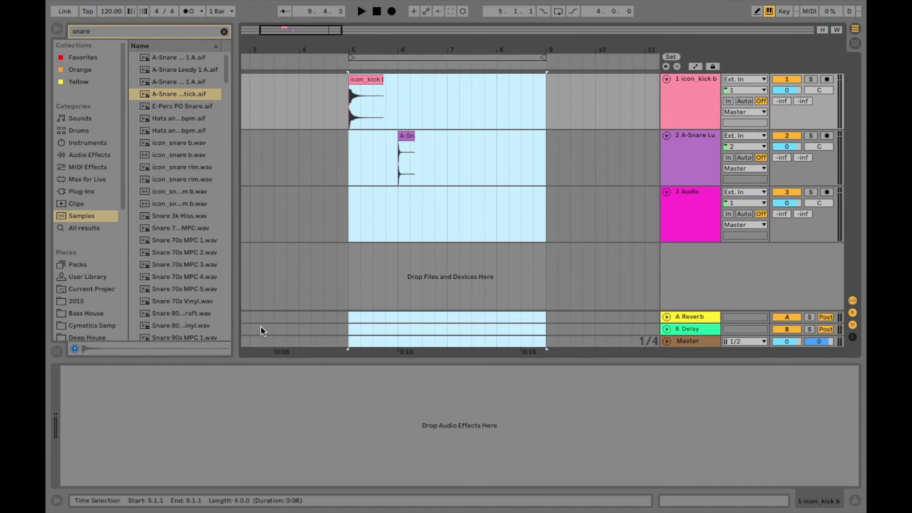
pyautogui.hscroll(-5, 283, 296)
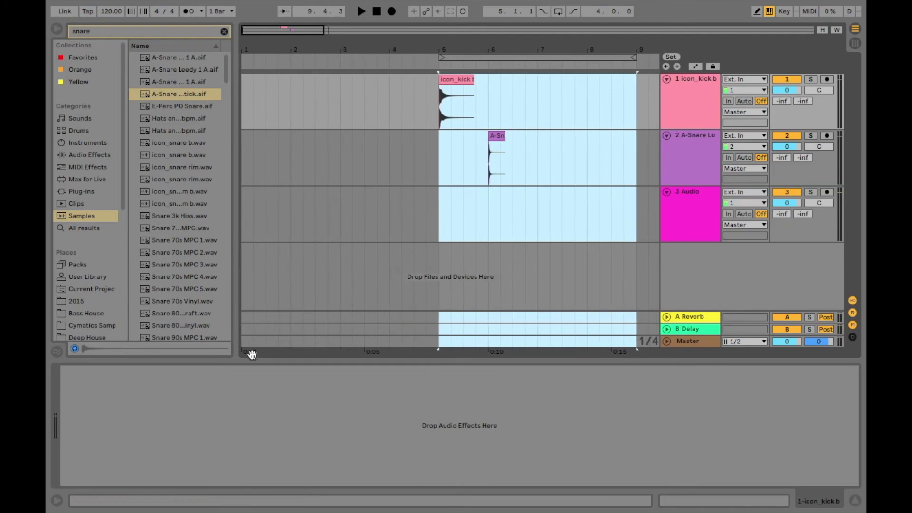
pyautogui.hscroll(4, 450, 335)
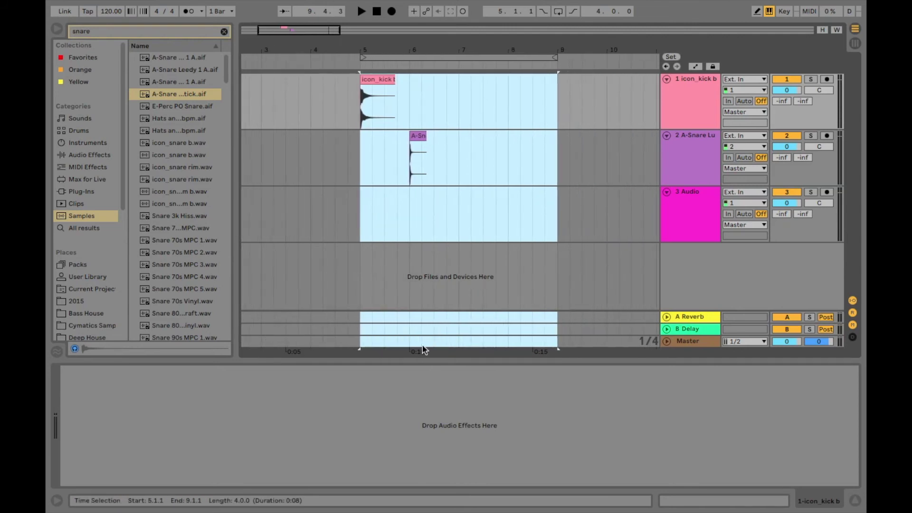
pyautogui.hscroll(3, 423, 351)
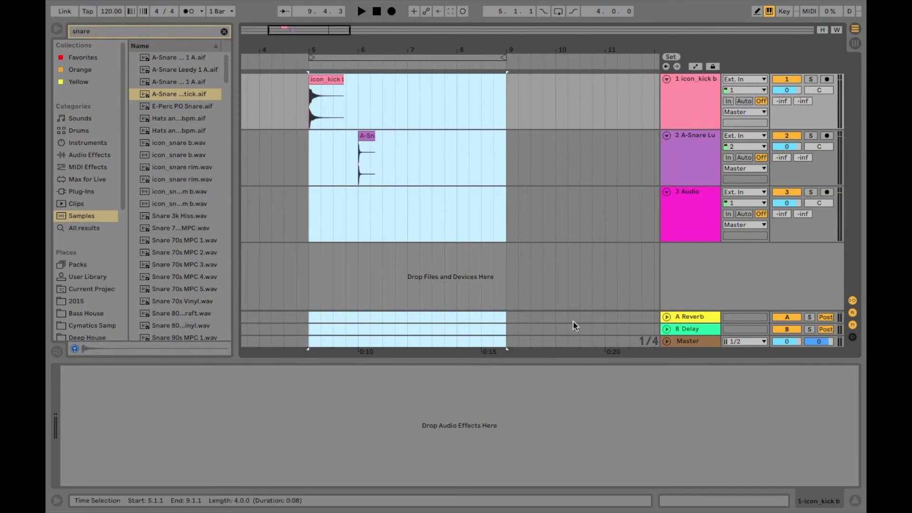
pyautogui.hscroll(20, 561, 299)
pyautogui.hscroll(-20, 561, 298)
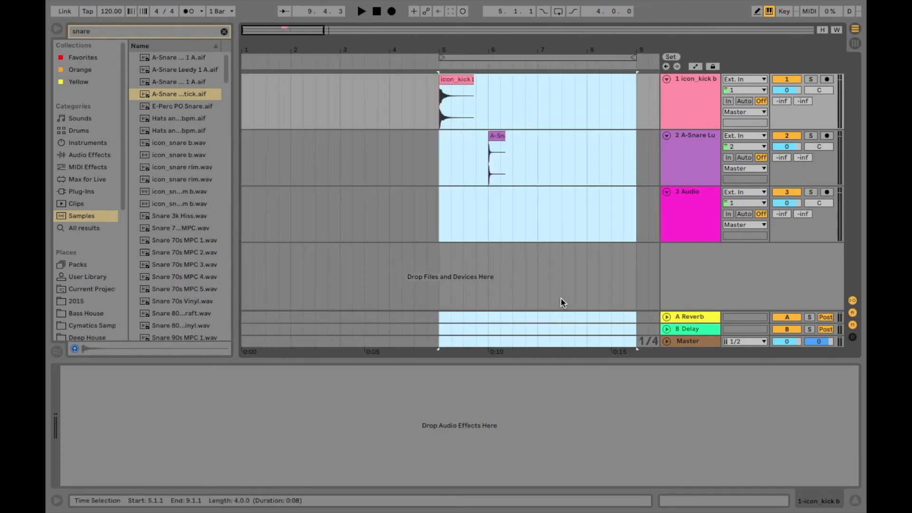
pyautogui.hscroll(7, 561, 297)
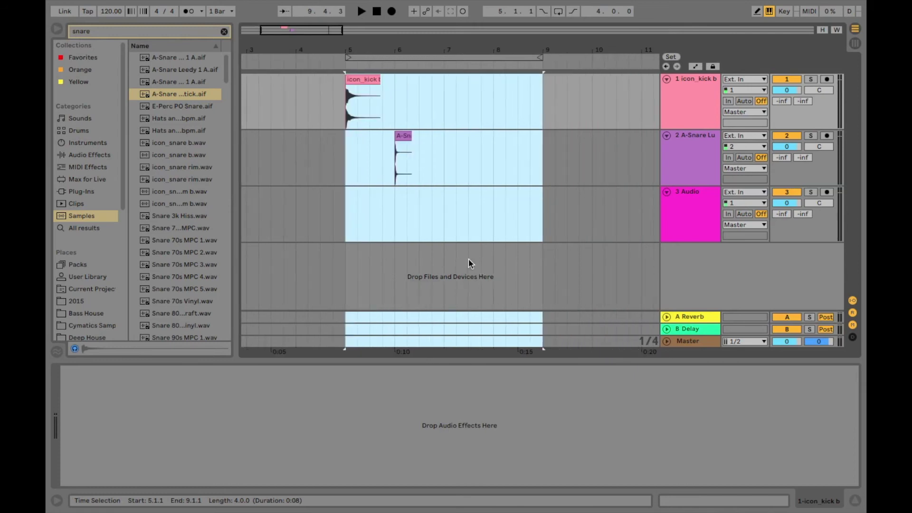
# Step: Shorten the icon_kick clip from its end to one beat, so that it ends at 5.2.1
pyautogui.click(334, 118)
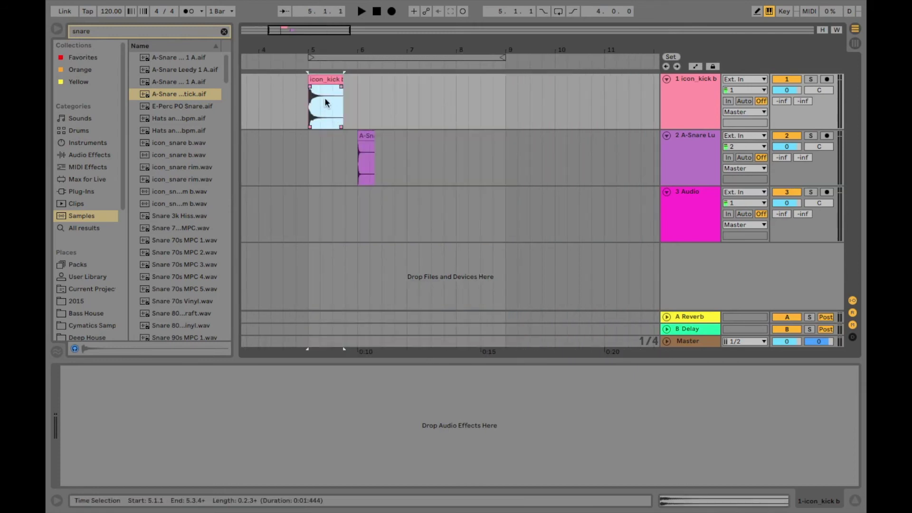
pyautogui.click(346, 104)
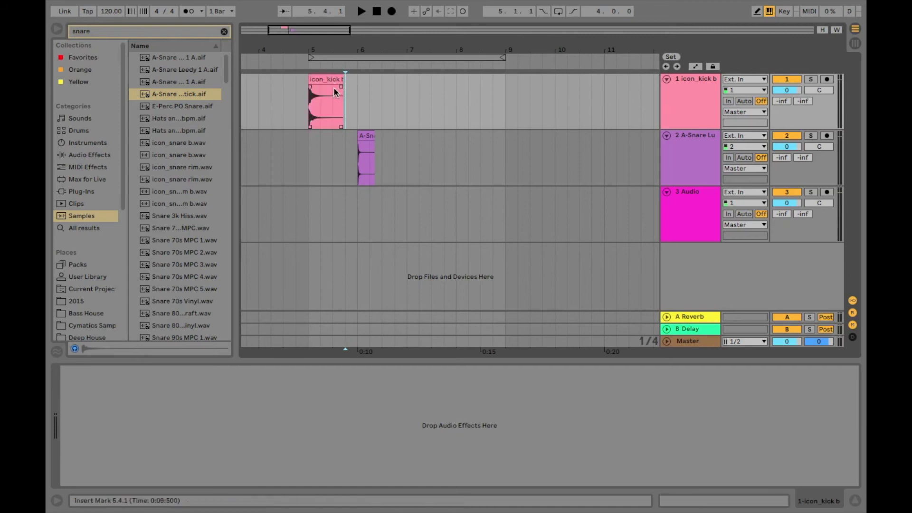
pyautogui.click(354, 103)
pyautogui.click(333, 78)
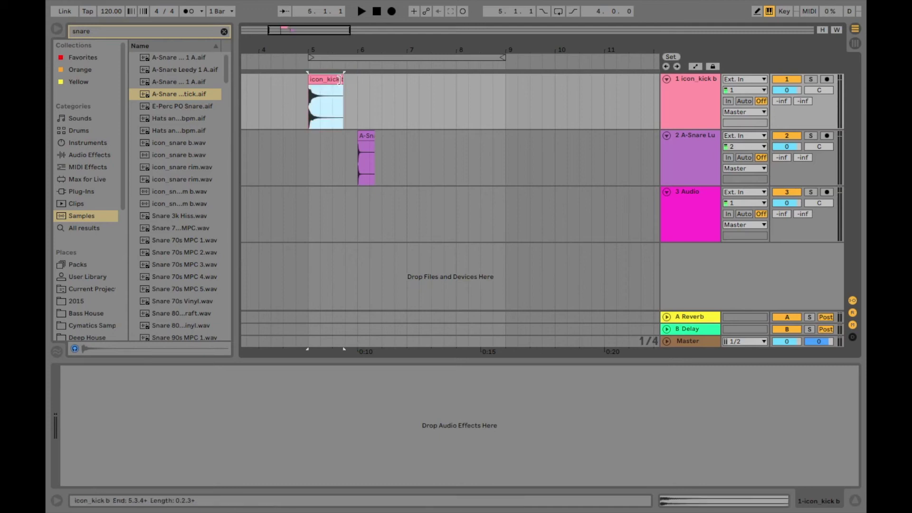
pyautogui.moveTo(341, 79); pyautogui.dragTo(320, 76)
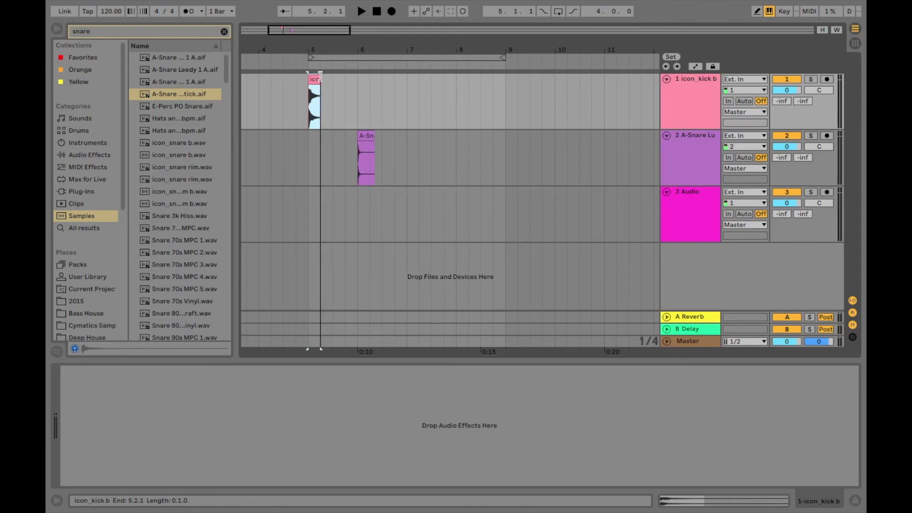
# Step: Place the insert marker at 5.1.1 on the kick and snare tracks, and reselect the shortened icon_kick clip
pyautogui.click(310, 111)
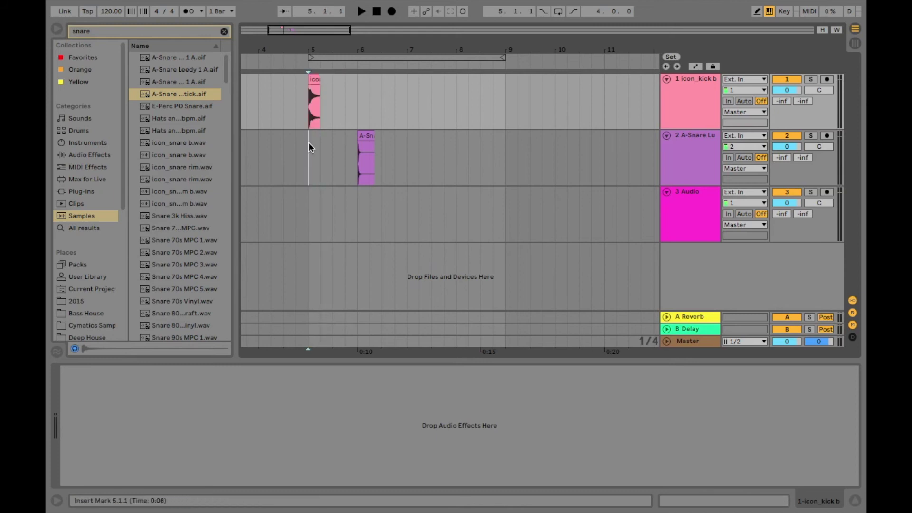
pyautogui.click(309, 142)
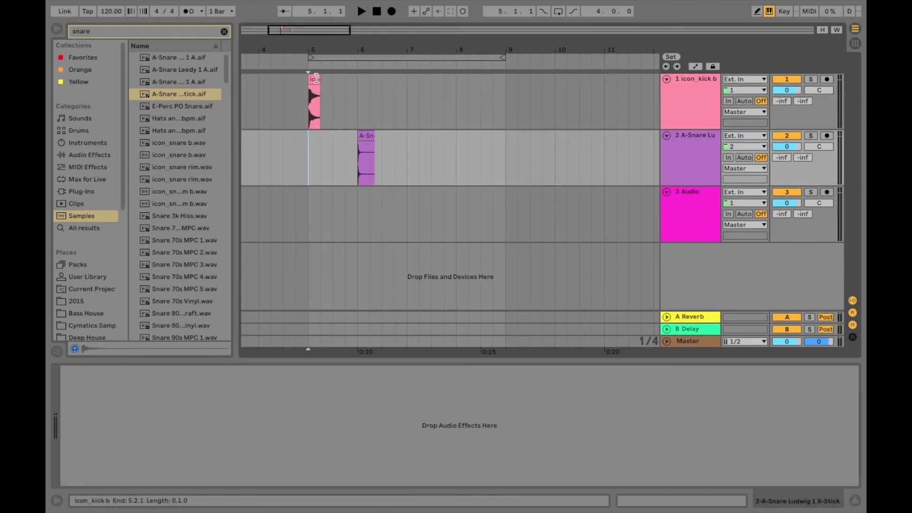
pyautogui.moveTo(316, 78)
pyautogui.mouseDown()
pyautogui.moveTo(350, 80)
pyautogui.moveTo(320, 79)
pyautogui.mouseUp()
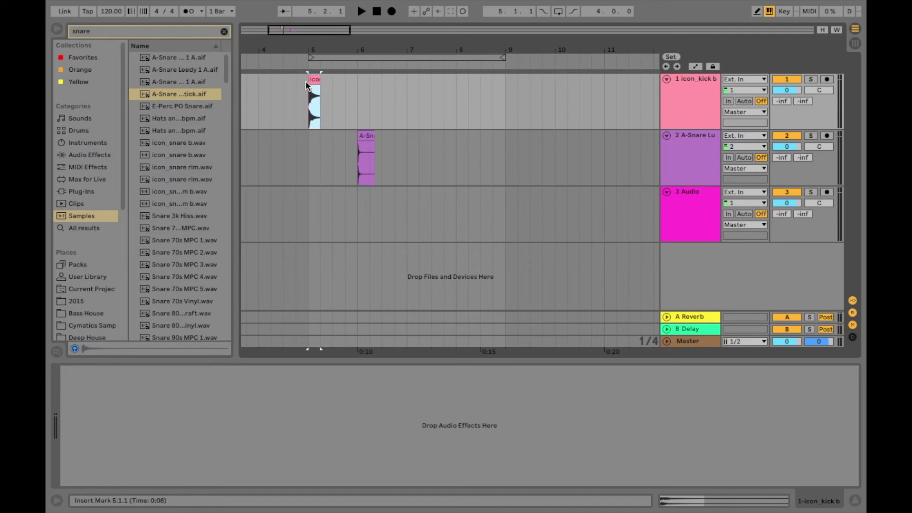
pyautogui.click(316, 87)
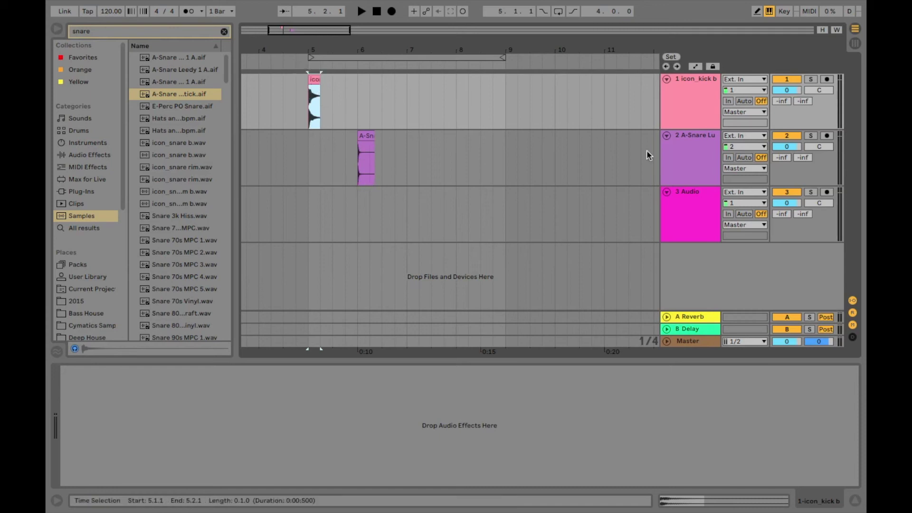
# Step: Select the A-Snare Ludwig track and shorten its clip to one beat, ending at 6.2.1
pyautogui.click(686, 162)
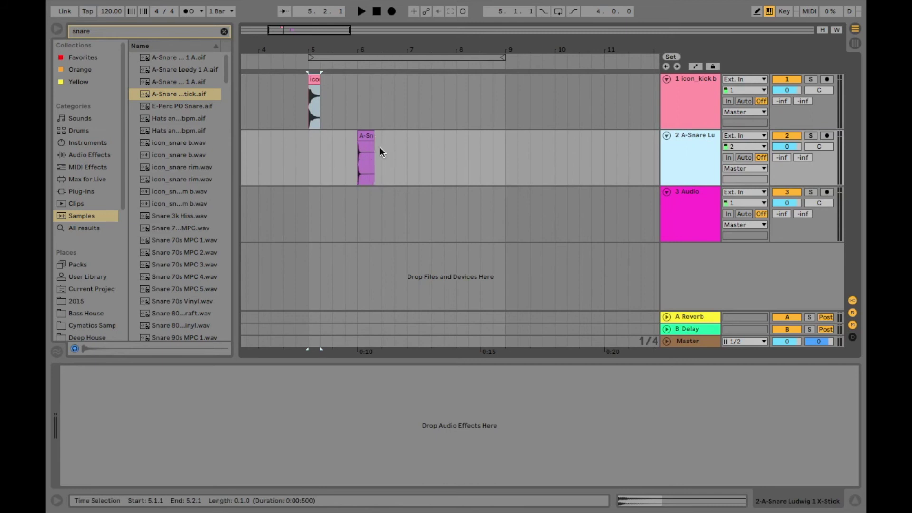
pyautogui.click(372, 136)
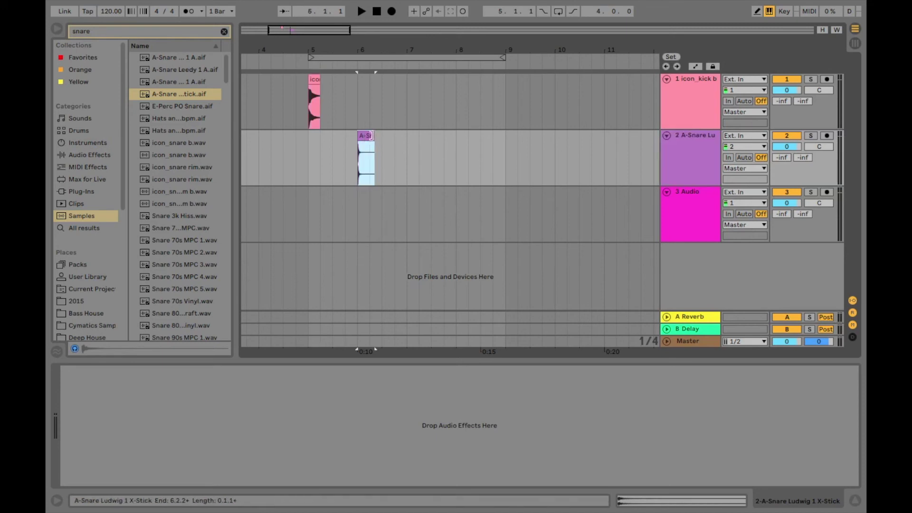
pyautogui.moveTo(373, 136); pyautogui.dragTo(367, 136)
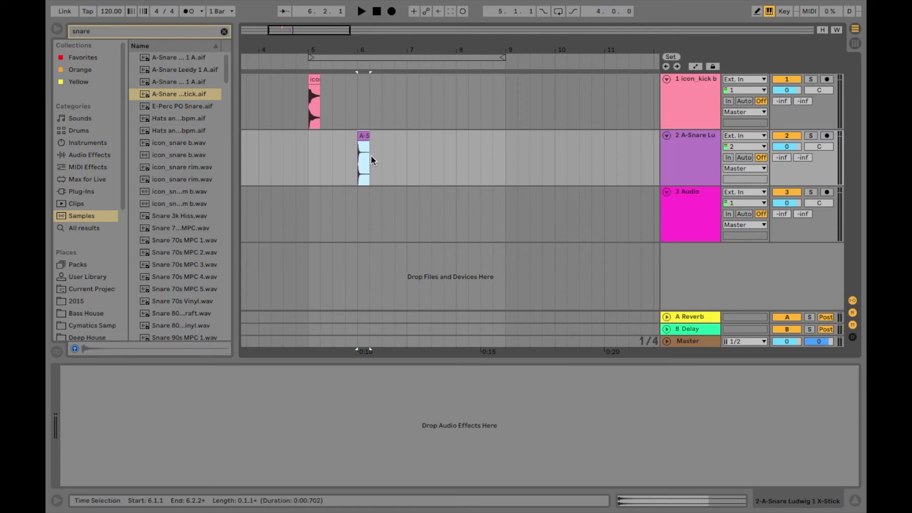
# Step: Move the shortened snare clip on its track to 5.2.1, directly after the kick
pyautogui.click(368, 118)
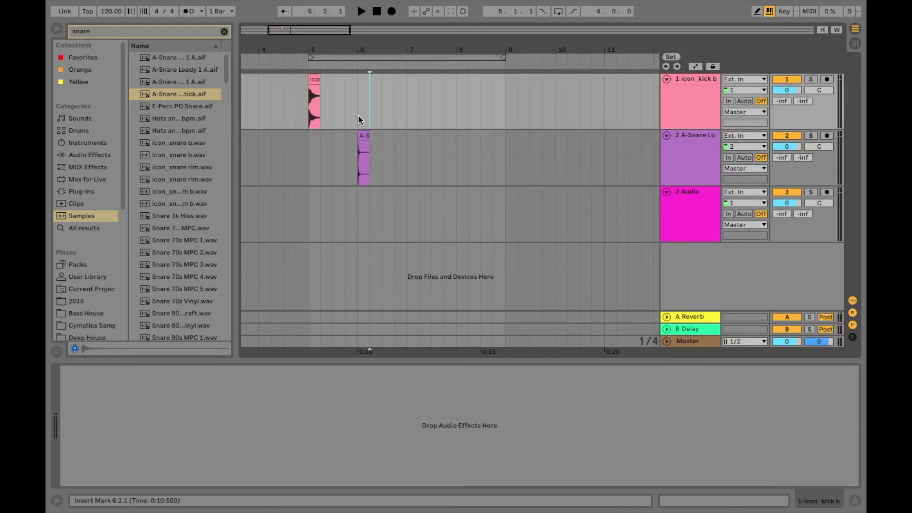
pyautogui.click(361, 119)
pyautogui.click(364, 136)
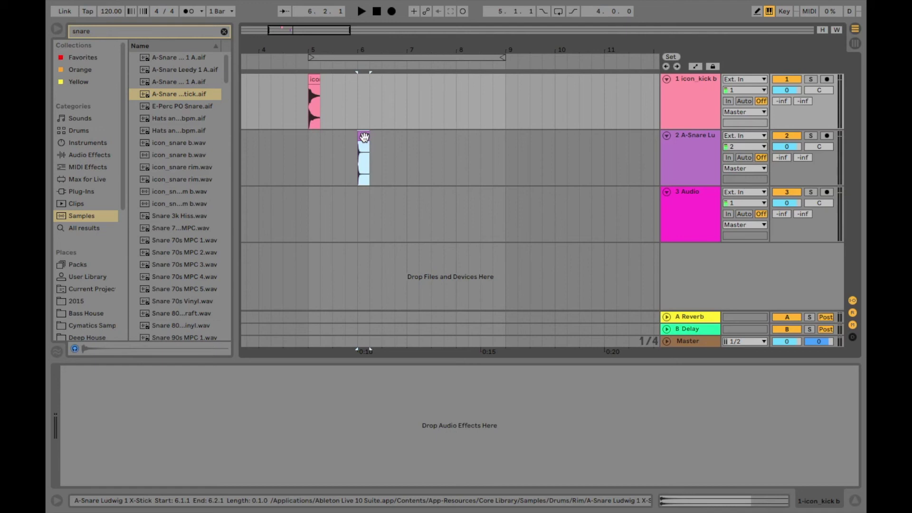
pyautogui.moveTo(364, 137); pyautogui.dragTo(330, 145)
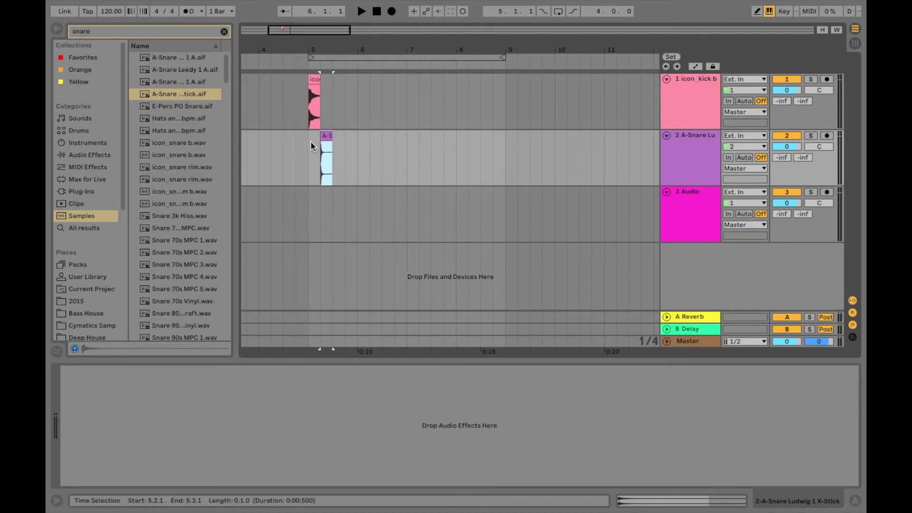
# Step: Play the kick and snare from 5.1.1, stop playback, and place the insert marker at 5.4.1 on the icon_kick track
pyautogui.click(309, 145)
pyautogui.press('space')
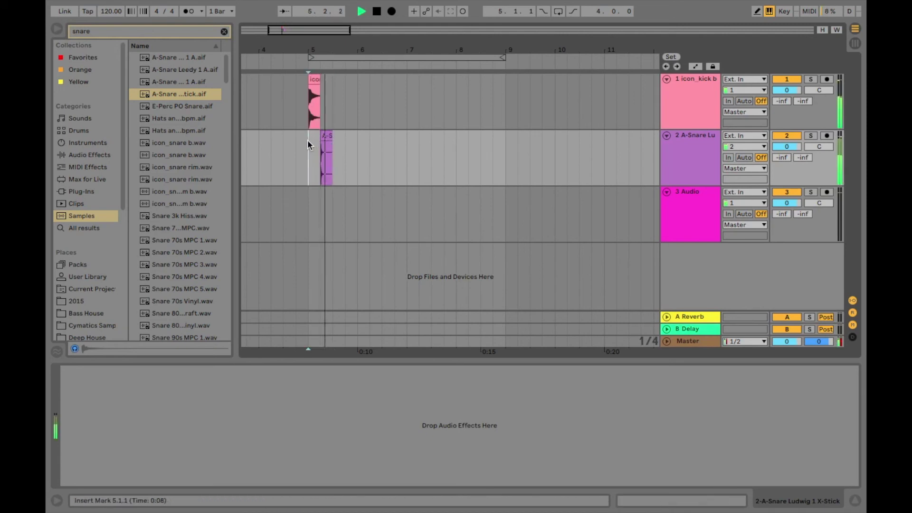
pyautogui.press('space')
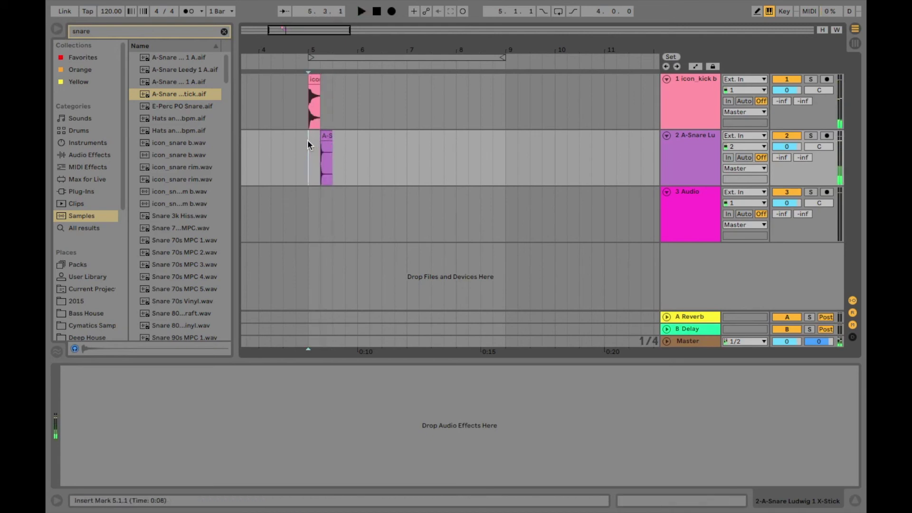
pyautogui.click(345, 114)
pyautogui.hscroll(-1, 323, 114)
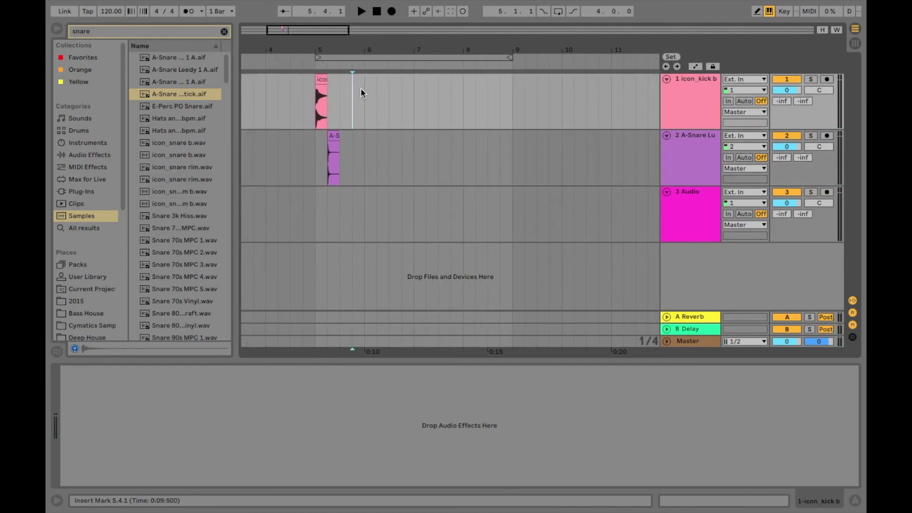
# Step: Duplicate the one-beat kick clip at 5.1.1 three times so kicks fill bar 5 up to 6.1.1
pyautogui.click(321, 80)
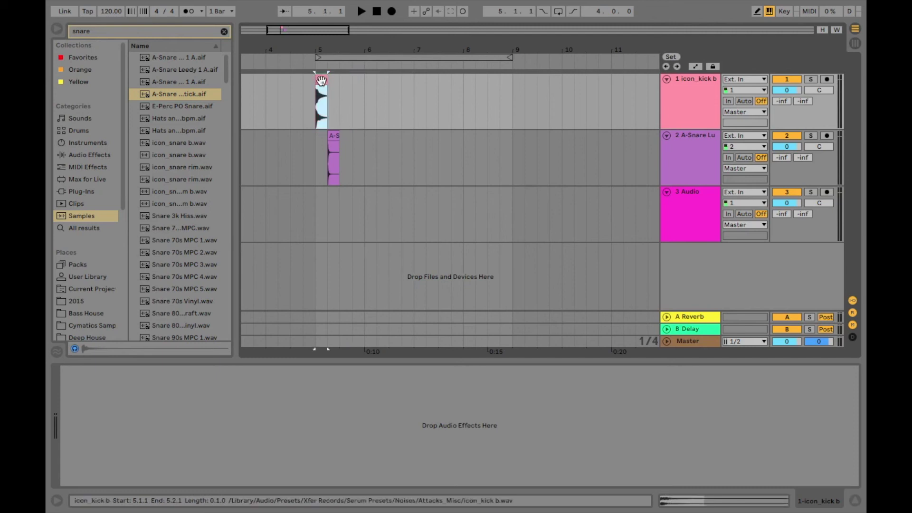
pyautogui.rightClick(321, 80)
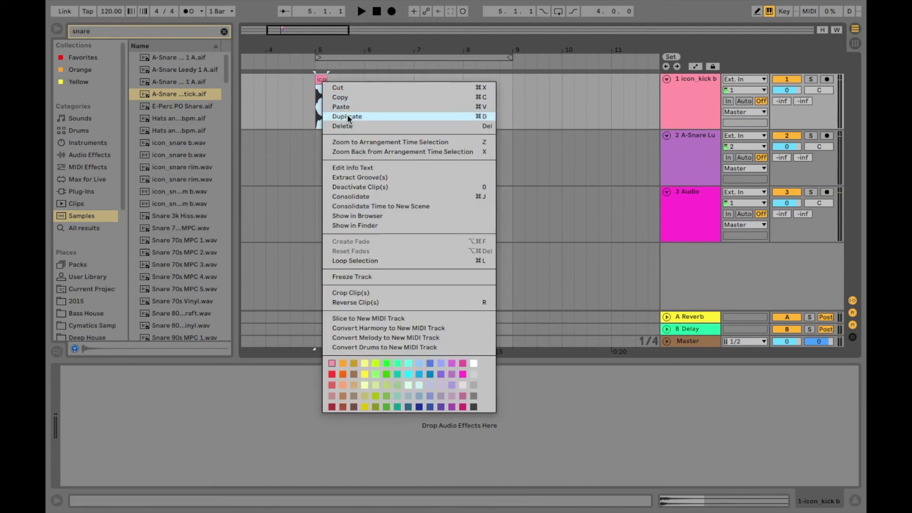
pyautogui.click(359, 117)
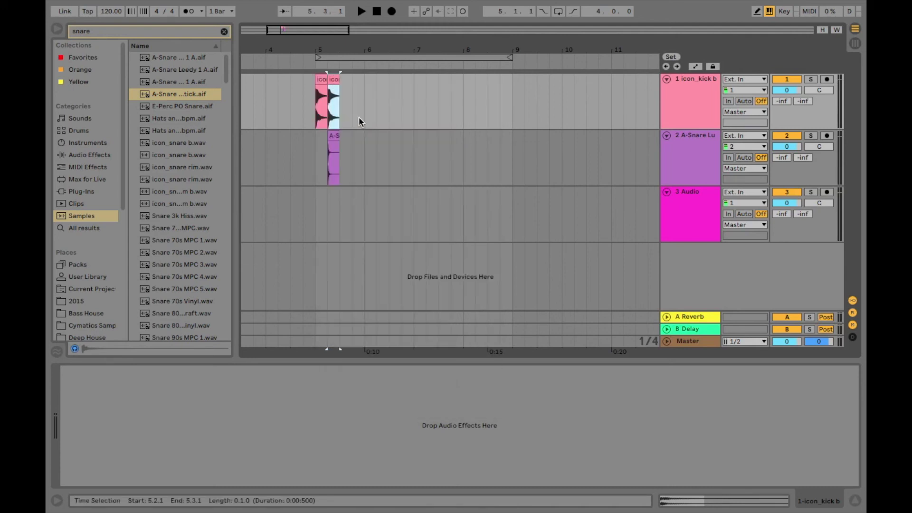
pyautogui.rightClick(335, 80)
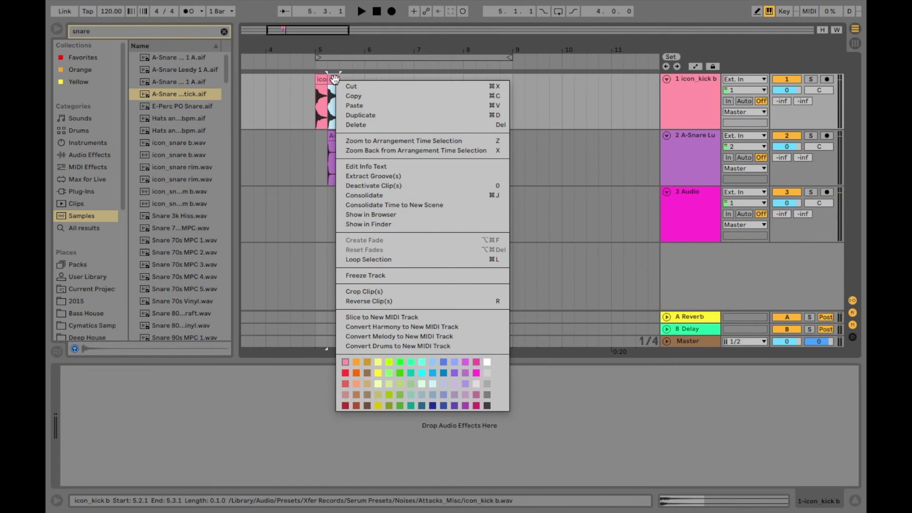
pyautogui.click(352, 117)
pyautogui.rightClick(348, 77)
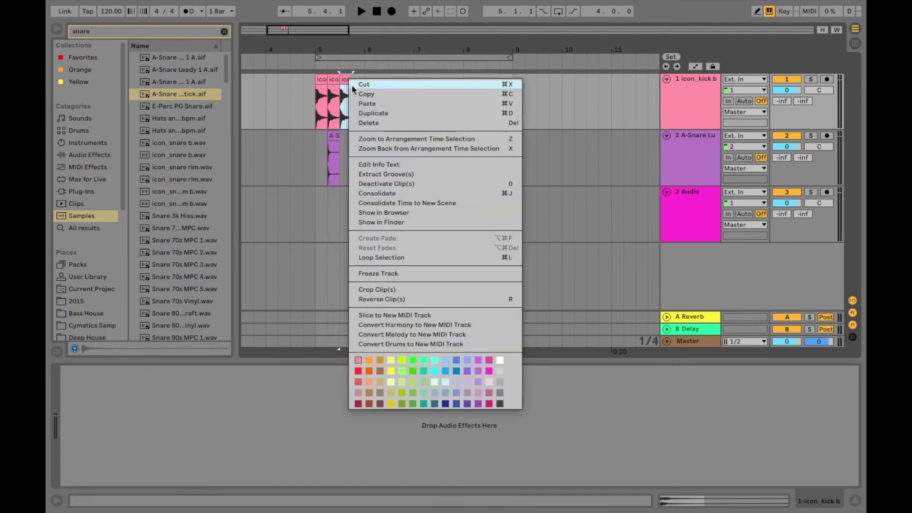
pyautogui.click(361, 110)
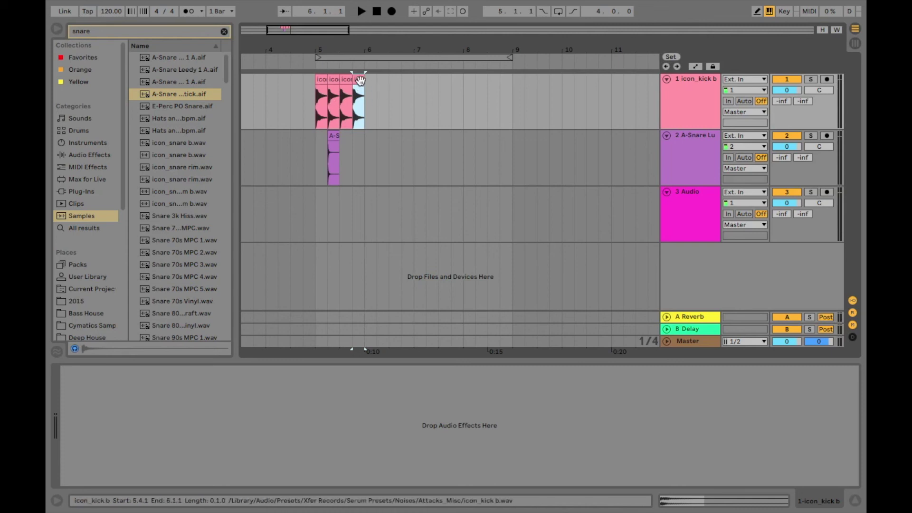
# Step: Select the four kick clips in bar 5, duplicate them three times up to 9.1.1, and place the insert marker at 5.1.1
pyautogui.keyDown('shift'); pyautogui.click(322, 81); pyautogui.keyUp('shift')
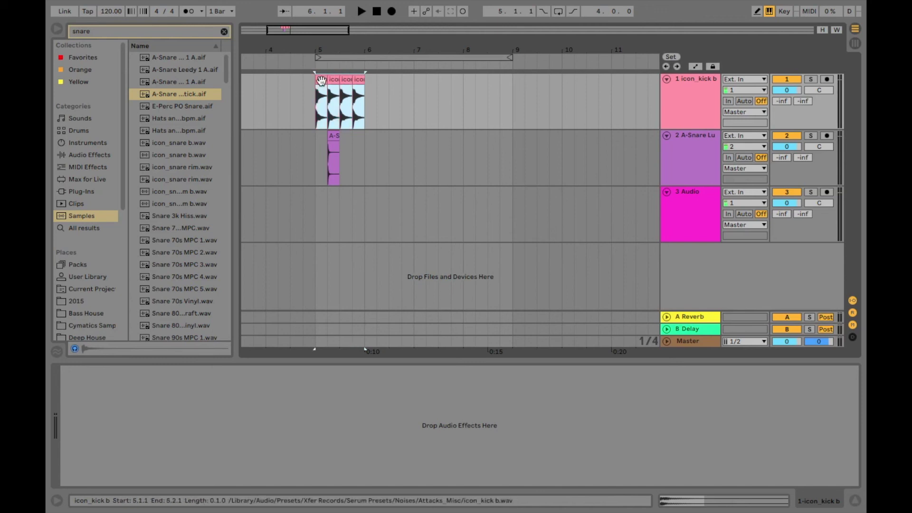
pyautogui.rightClick(322, 80)
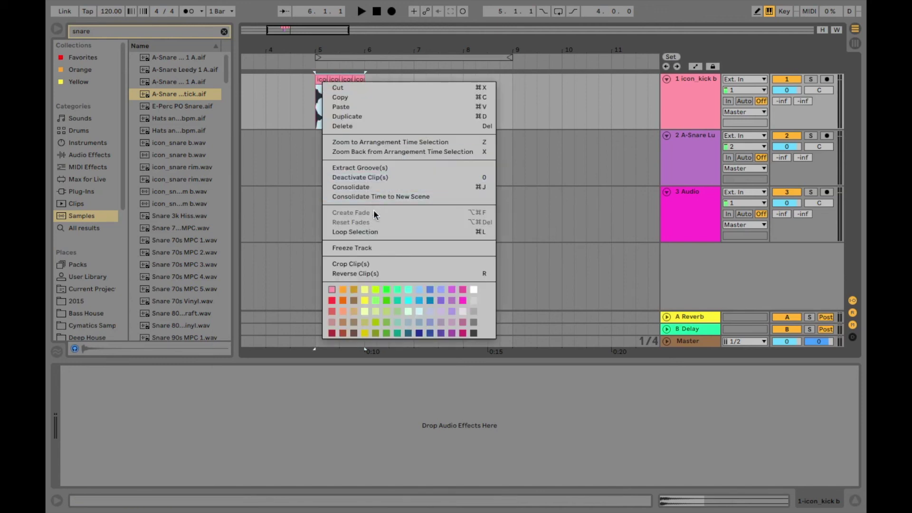
pyautogui.click(370, 116)
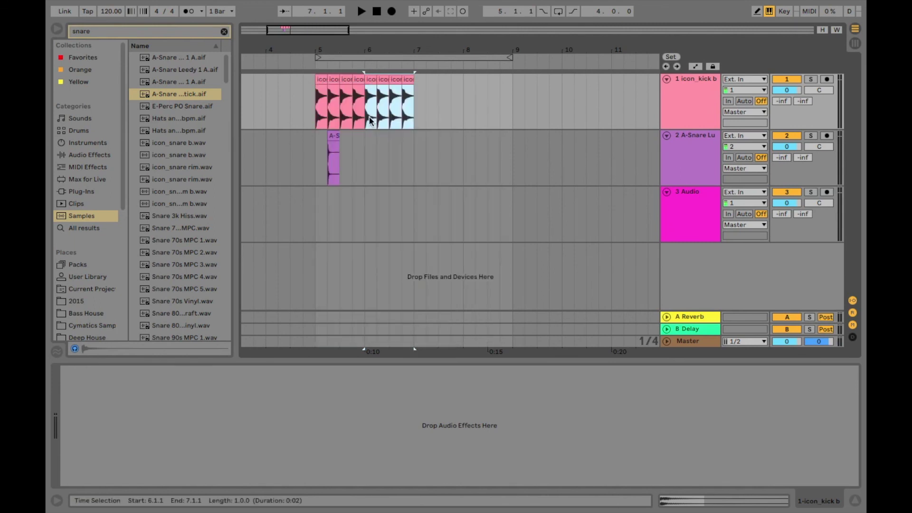
pyautogui.rightClick(373, 80)
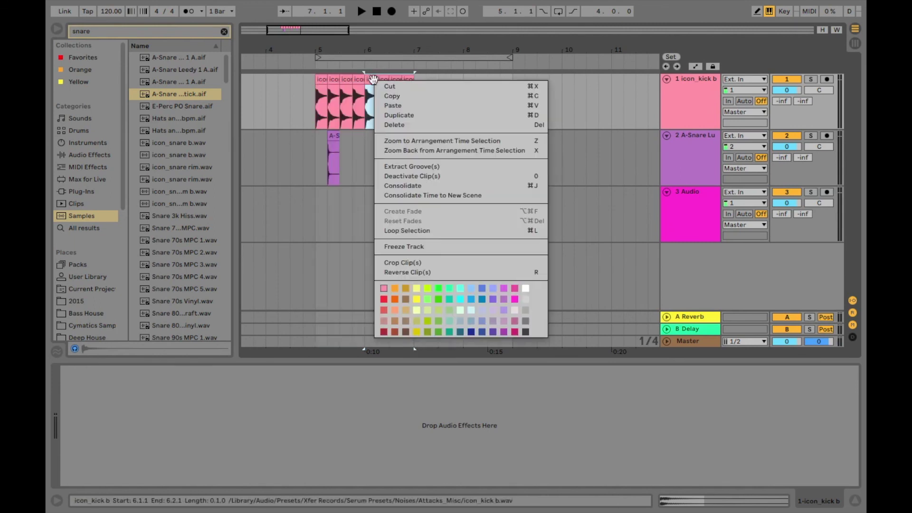
pyautogui.click(402, 116)
pyautogui.rightClick(423, 86)
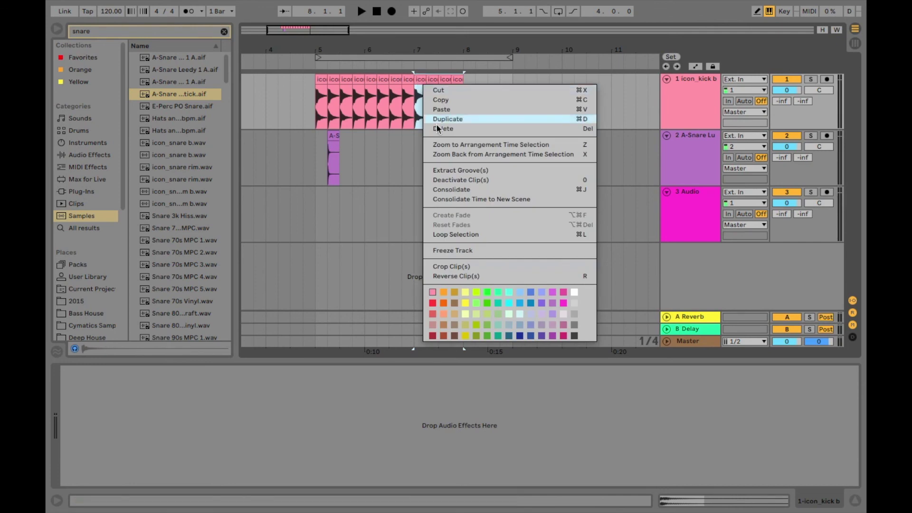
pyautogui.click(435, 118)
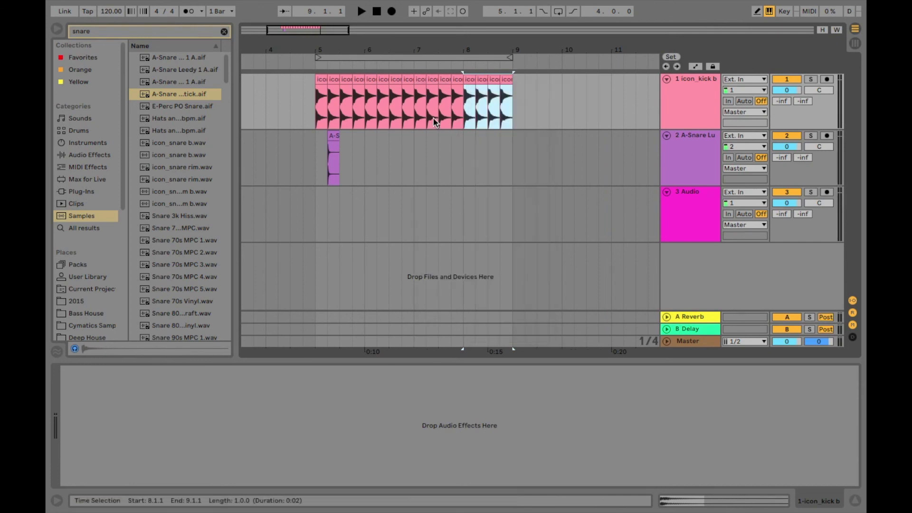
pyautogui.click(316, 98)
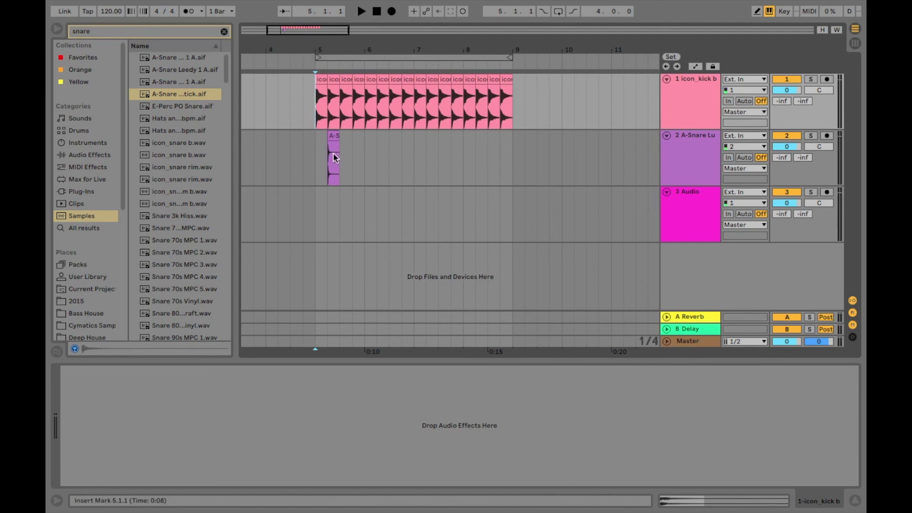
# Step: Duplicate the snare clip at 5.2.1 once, and place the insert marker at 5.1.1 on the snare track
pyautogui.click(334, 137)
pyautogui.rightClick(334, 137)
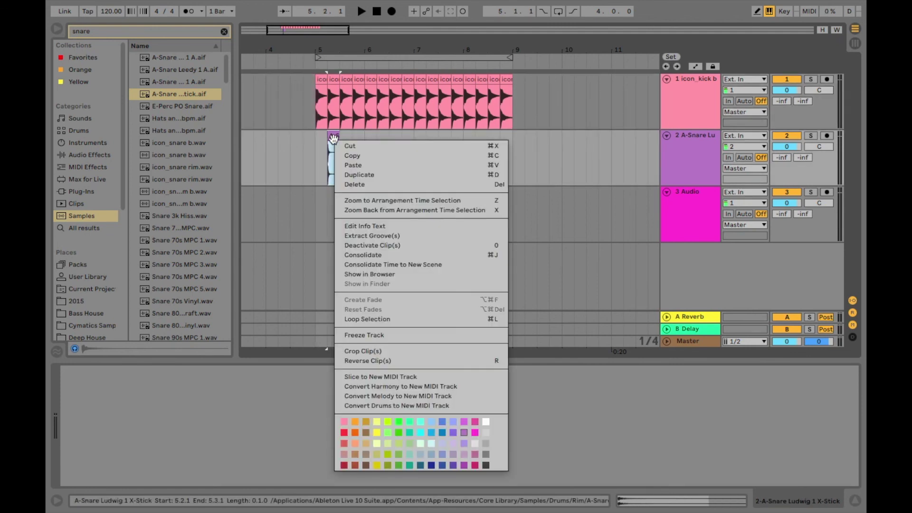
pyautogui.click(361, 173)
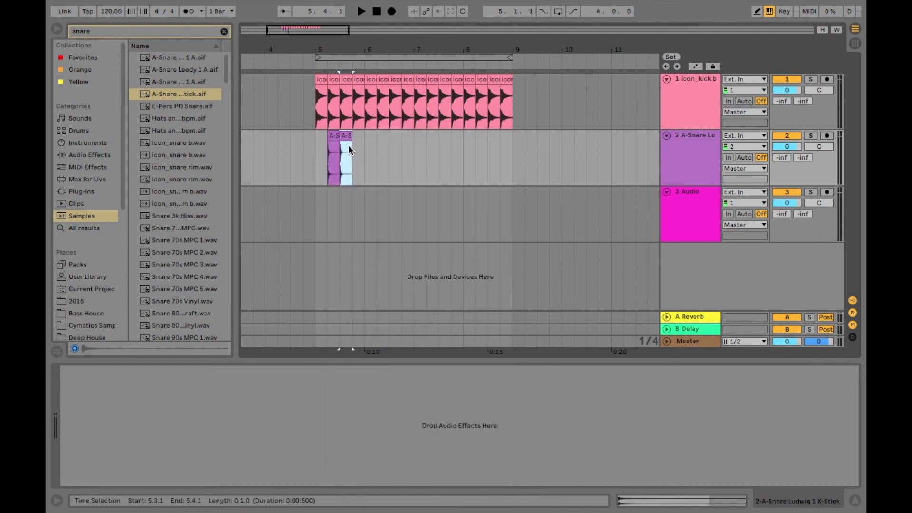
pyautogui.click(319, 151)
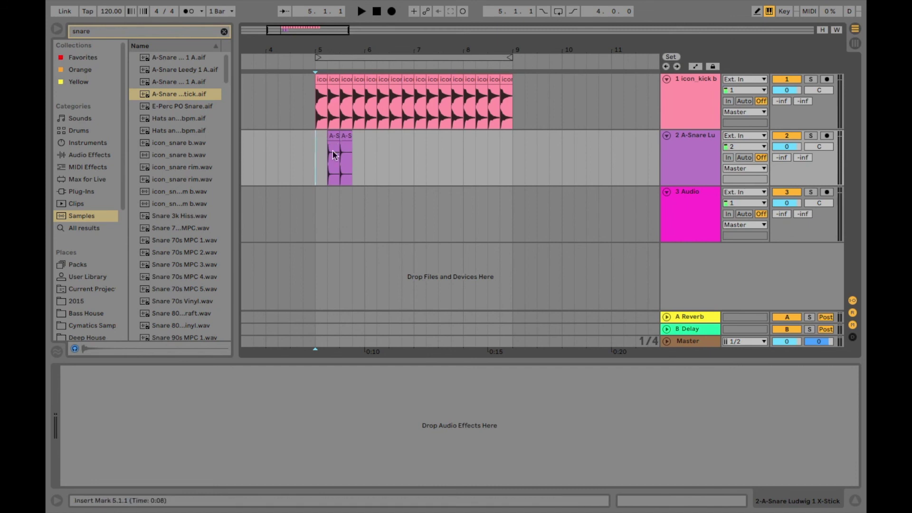
# Step: Step through the kick clips beat by beat from 5.1.1 to 6.4.1, and return the insert marker to 5.1.1 on the snare track
pyautogui.click(320, 80)
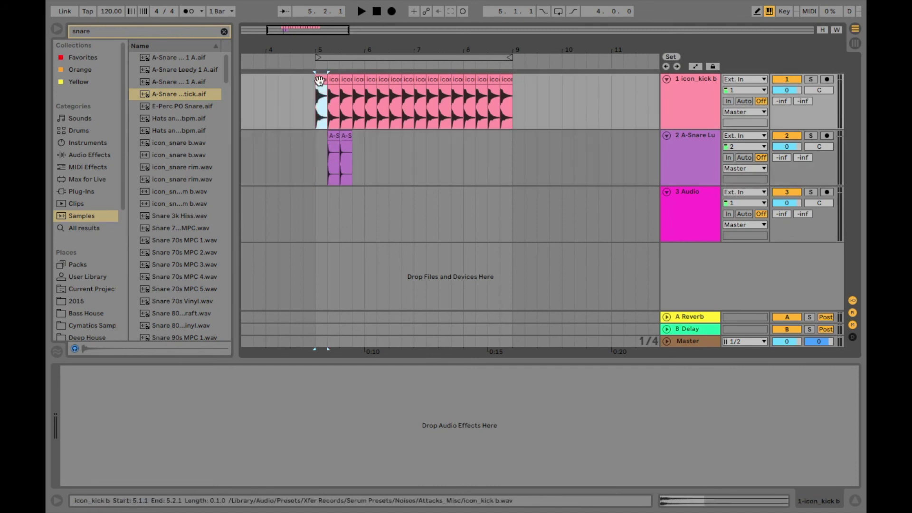
pyautogui.click(334, 80)
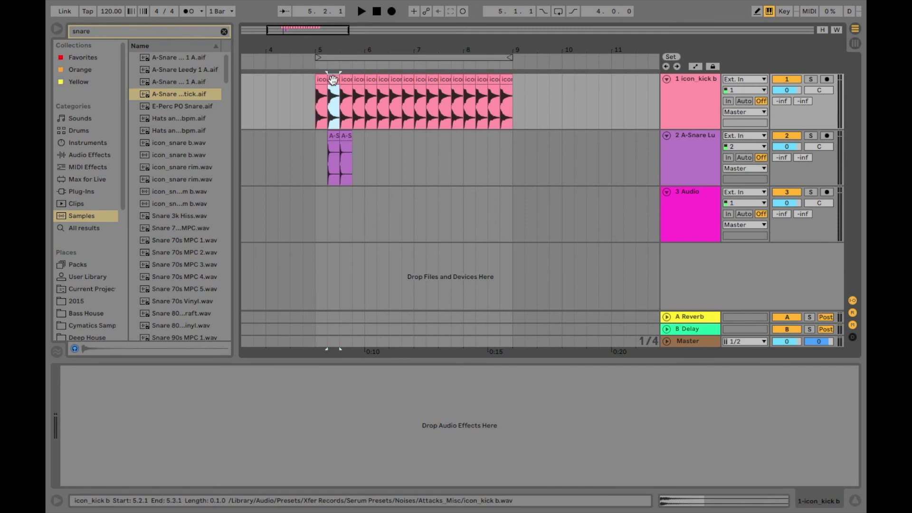
pyautogui.click(346, 80)
pyautogui.click(358, 80)
pyautogui.click(372, 79)
pyautogui.press('Right')
pyautogui.press('Right')
pyautogui.press('Right')
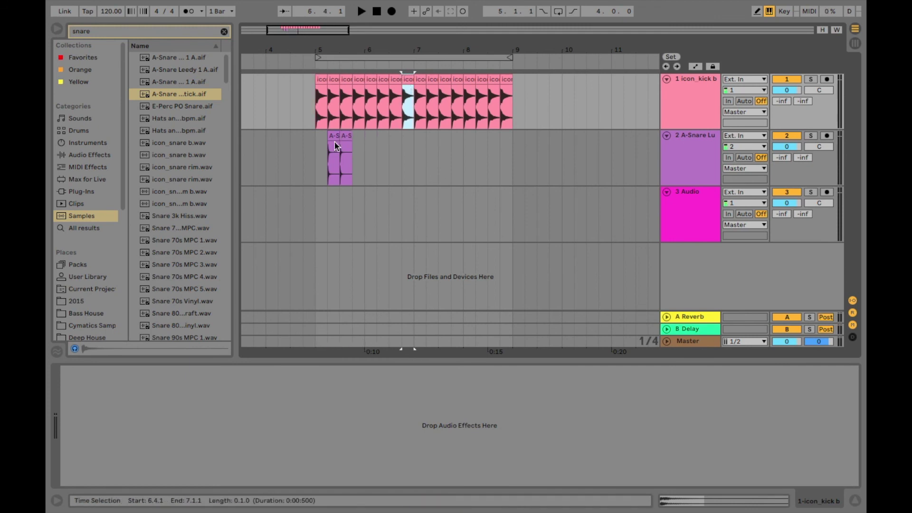
pyautogui.click(319, 148)
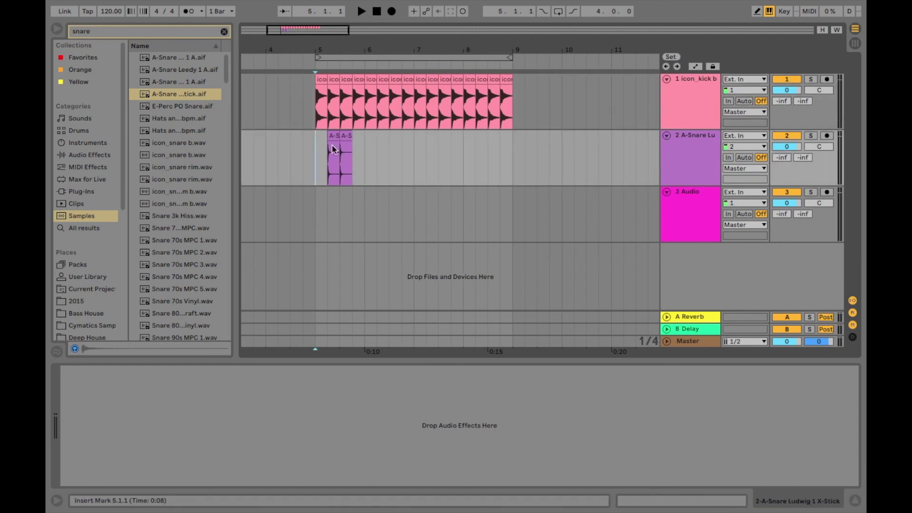
# Step: Move the second snare clip one beat forward to 5.4.1, and place the insert marker at 6.1.1
pyautogui.click(345, 137)
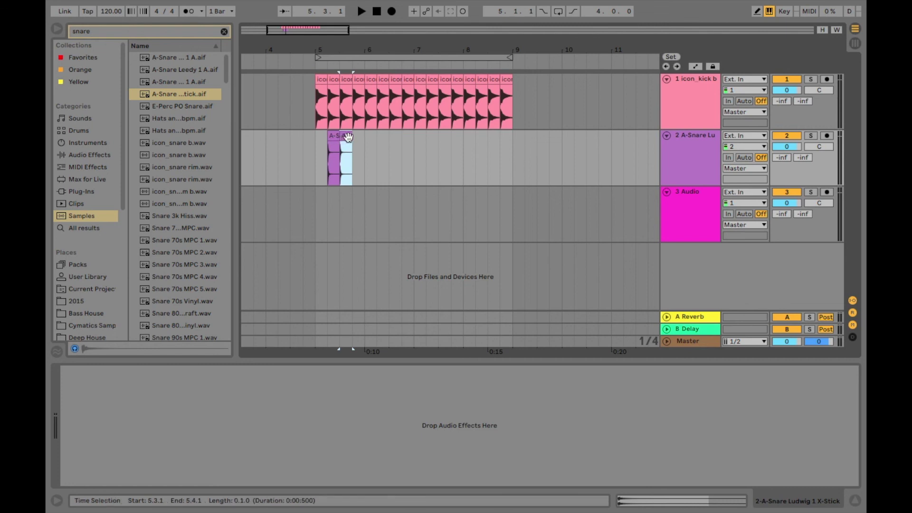
pyautogui.moveTo(347, 137)
pyautogui.mouseDown()
pyautogui.moveTo(358, 138)
pyautogui.moveTo(315, 155)
pyautogui.moveTo(333, 150)
pyautogui.mouseUp()
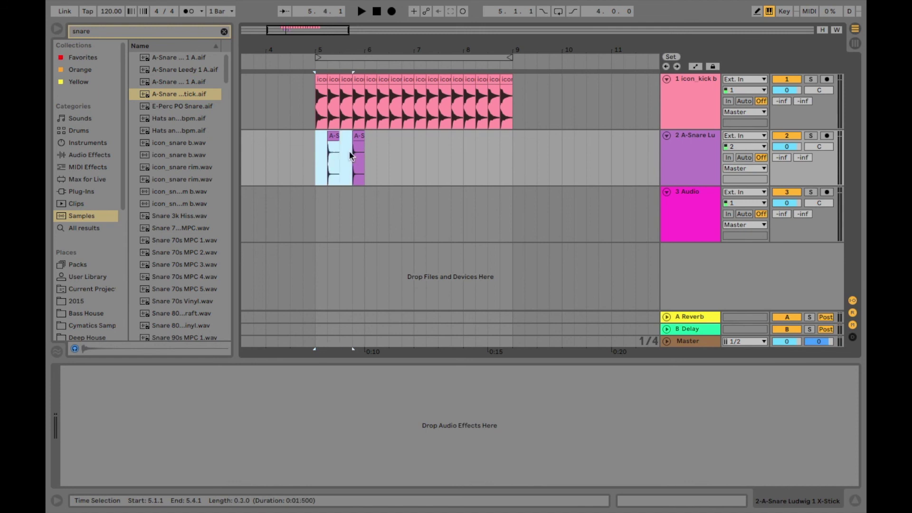
pyautogui.click(360, 157)
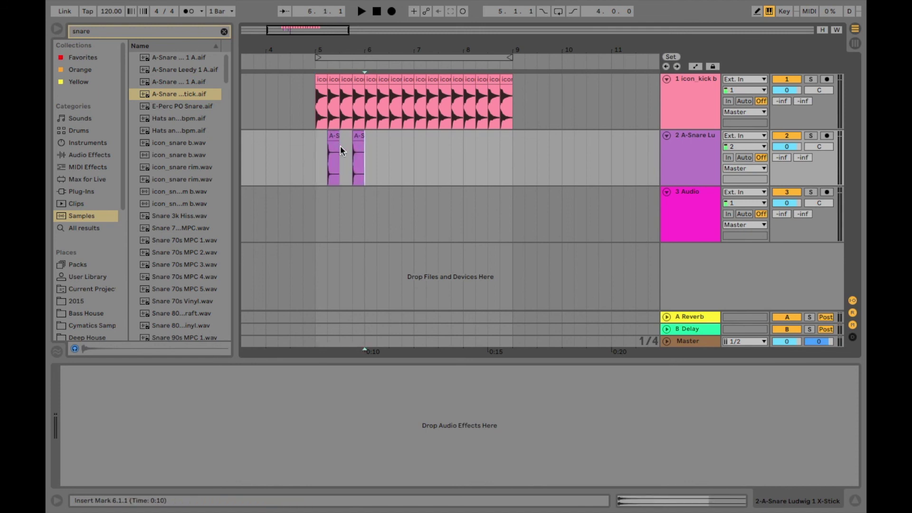
# Step: Duplicate the snare clip at 5.4.1 twice, moving the copies to 6.2.1 and 6.4.1
pyautogui.rightClick(358, 137)
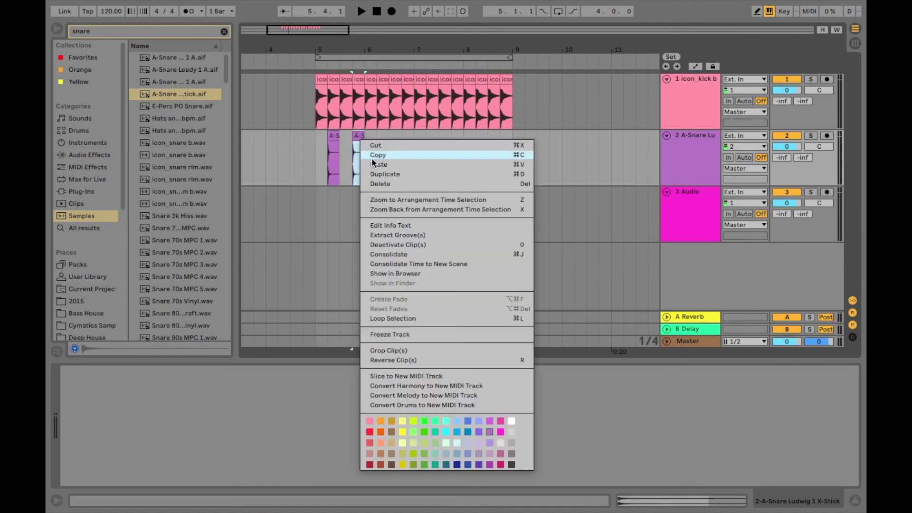
pyautogui.click(378, 171)
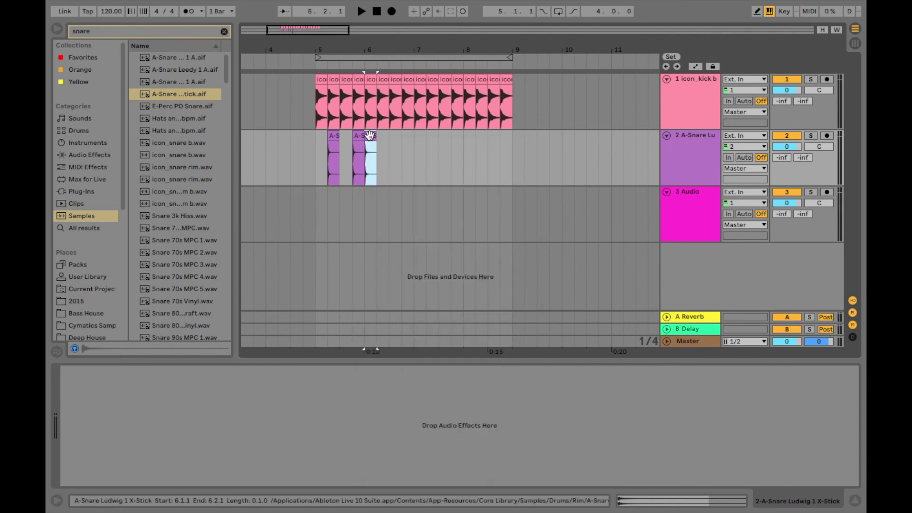
pyautogui.moveTo(368, 136); pyautogui.dragTo(380, 136)
pyautogui.rightClick(380, 135)
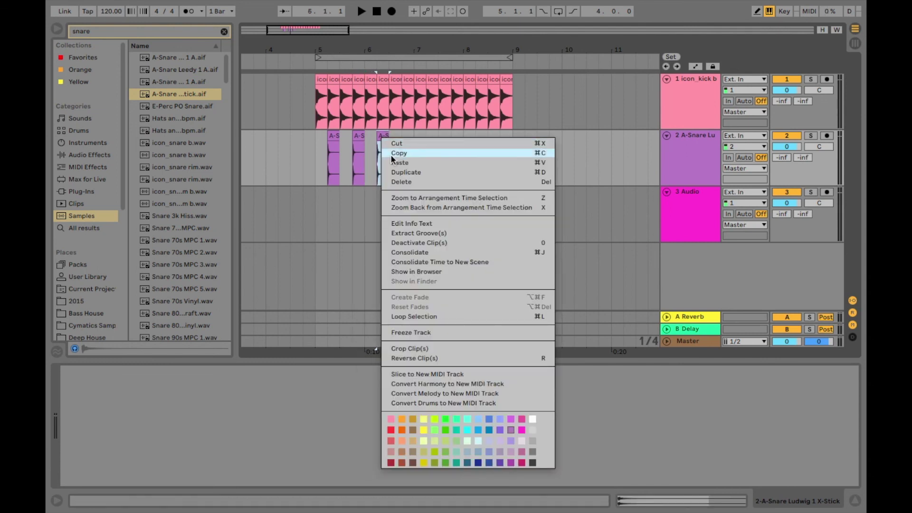
pyautogui.click(398, 169)
pyautogui.moveTo(396, 138); pyautogui.dragTo(409, 139)
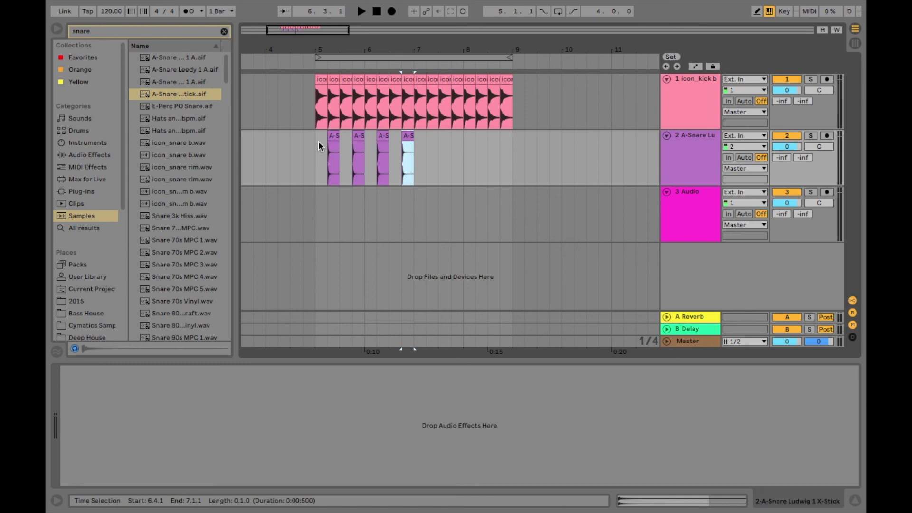
pyautogui.click(396, 148)
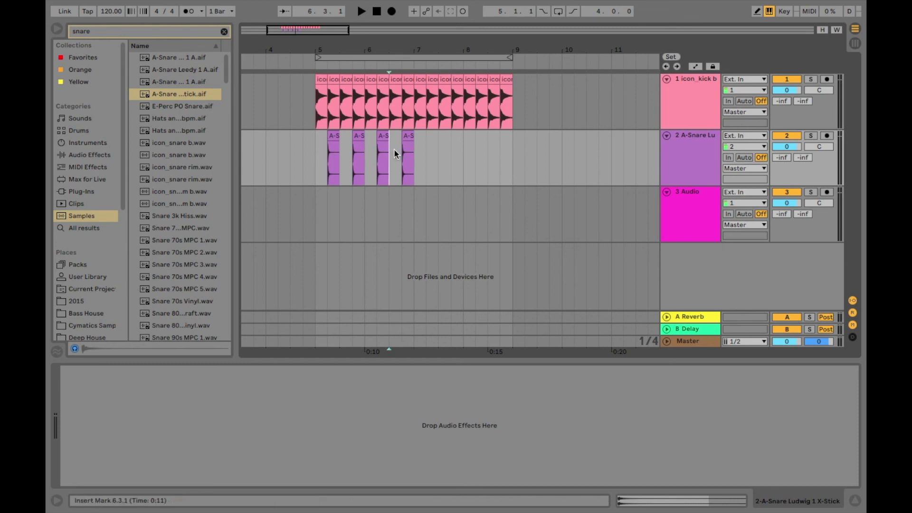
pyautogui.click(362, 143)
pyautogui.click(344, 142)
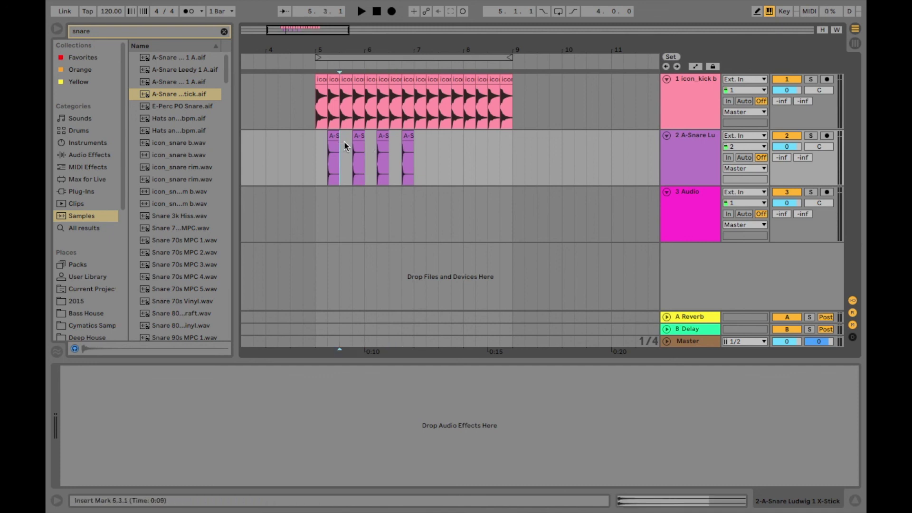
# Step: Select the snare track's range from 5.1.1 to 7.1.1, including the empty first beat, and duplicate it up to 9.1.1
pyautogui.click(409, 139)
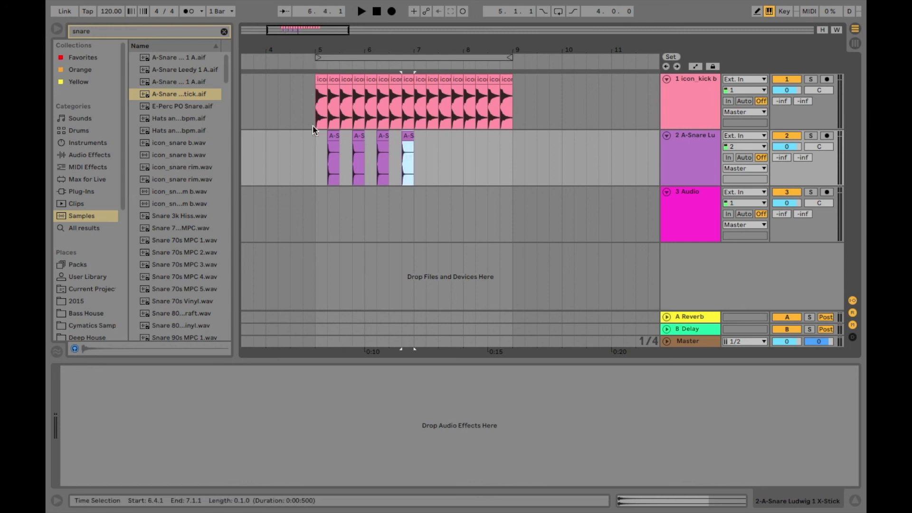
pyautogui.keyDown('shift'); pyautogui.click(315, 152); pyautogui.keyUp('shift')
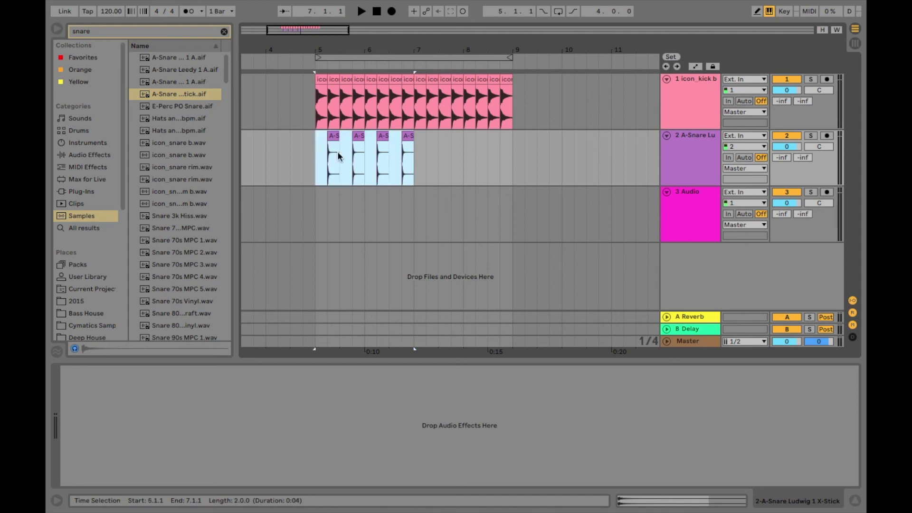
pyautogui.rightClick(408, 138)
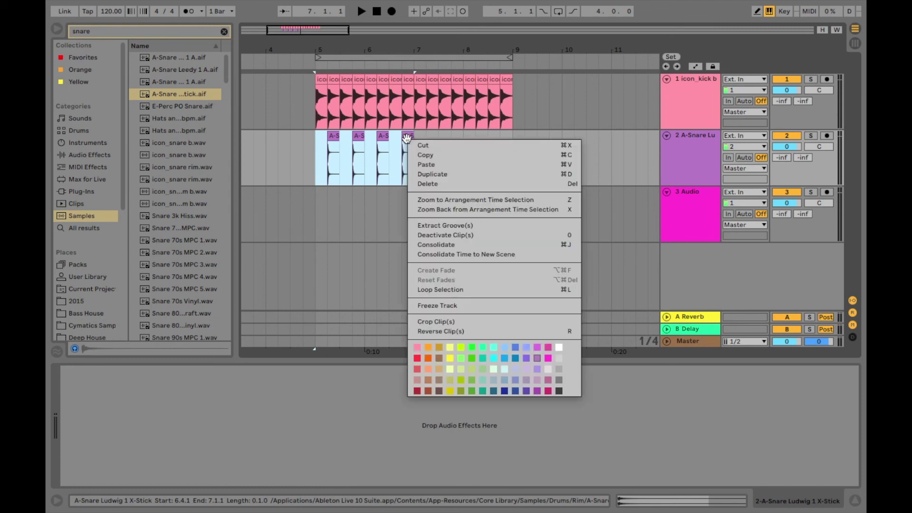
pyautogui.click(425, 173)
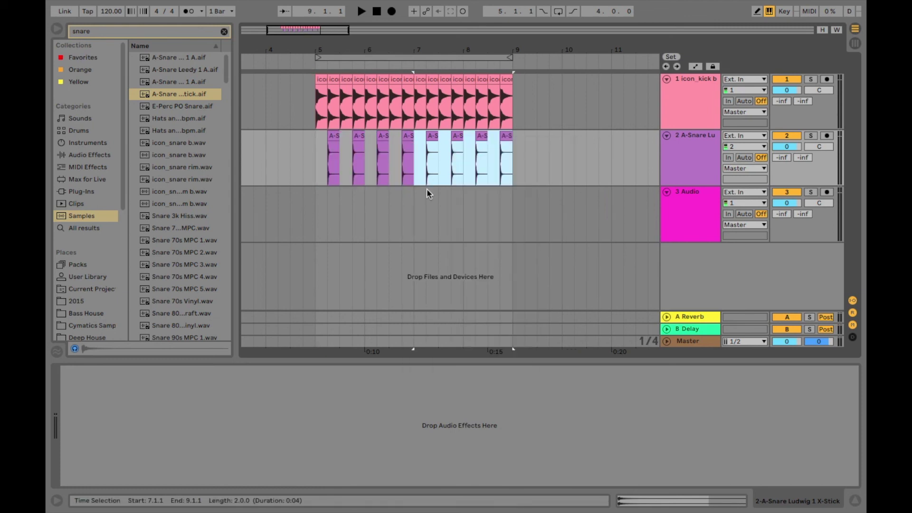
# Step: Place the insert marker at 5.1.1 on the snare track and play the kick and snare pattern
pyautogui.click(316, 154)
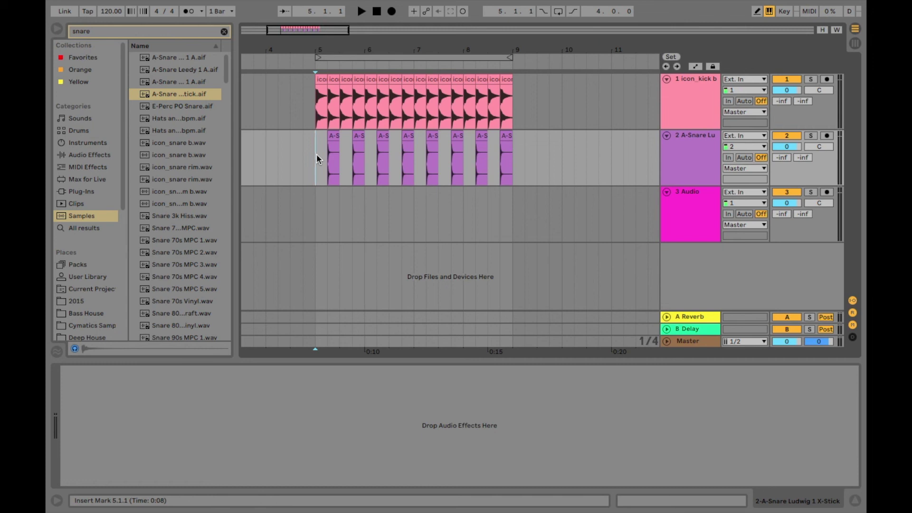
pyautogui.press('space')
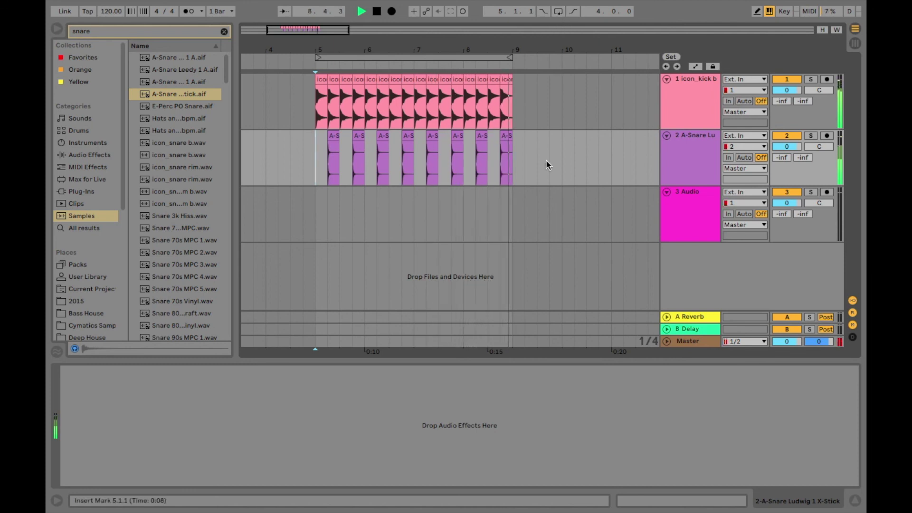
# Step: Stop playback and place the insert marker at 3.1.1 on the kick and snare tracks, and at 10.1.1 on the kick track
pyautogui.press('space')
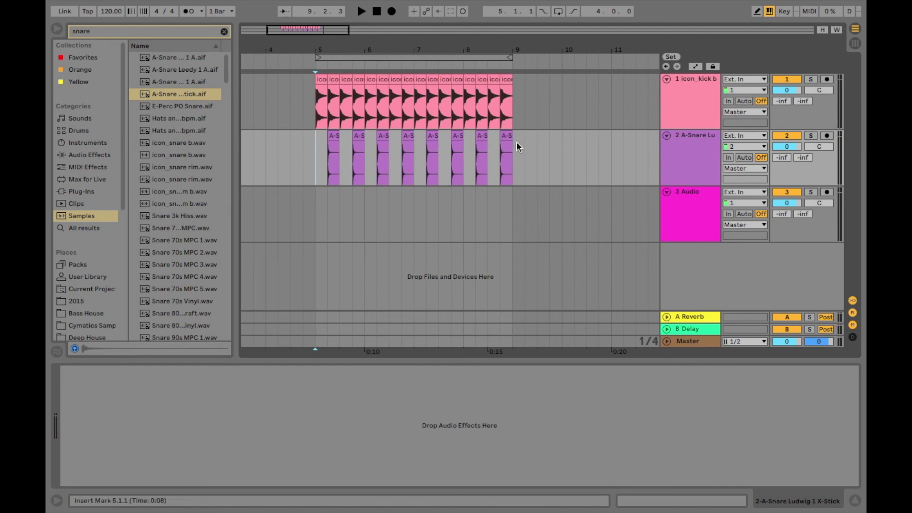
pyautogui.hscroll(-5, 509, 154)
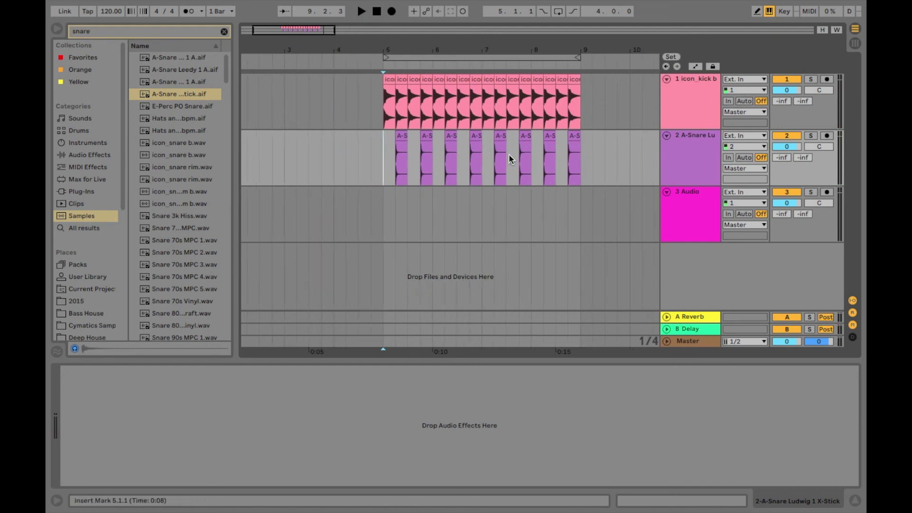
pyautogui.click(291, 88)
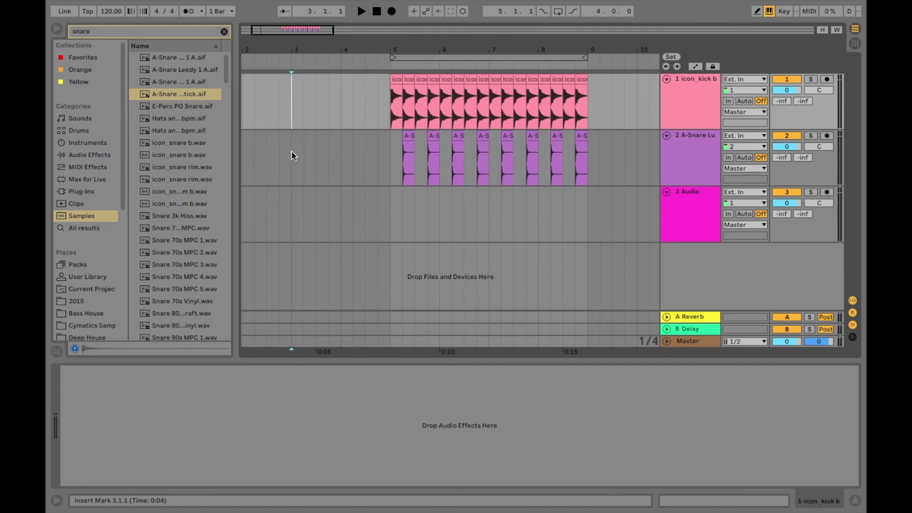
pyautogui.click(292, 150)
pyautogui.click(292, 96)
pyautogui.hscroll(3, 351, 139)
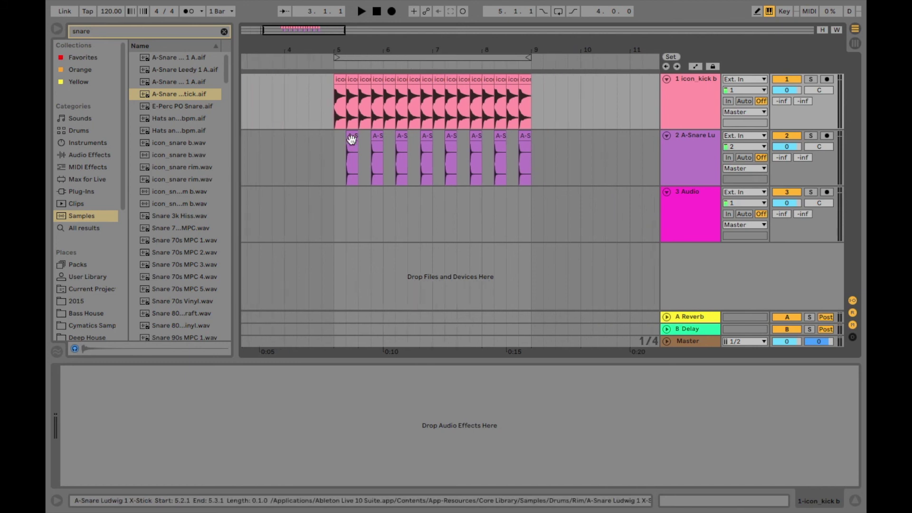
pyautogui.click(583, 96)
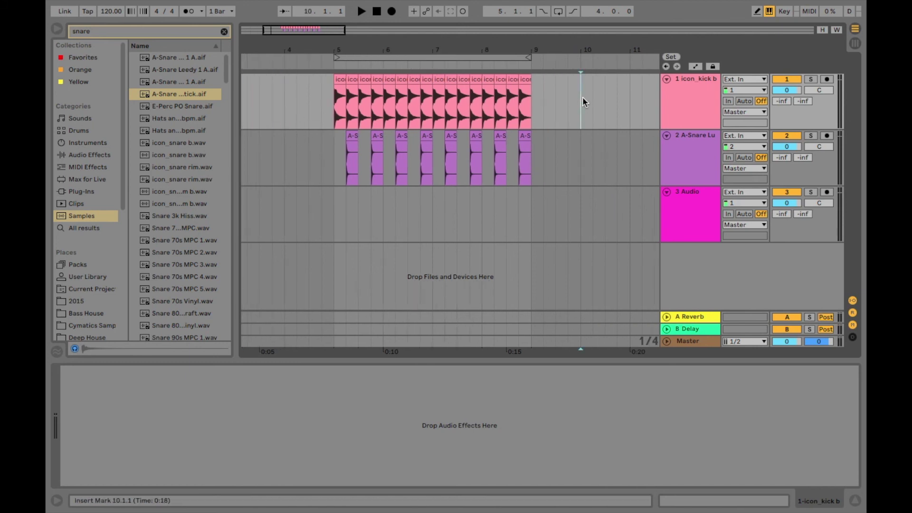
# Step: Place the insert marker at 2.1.1 on the kick track, play the arrangement from there into the beat, and stop playback
pyautogui.hscroll(-5, 306, 116)
pyautogui.click(288, 90)
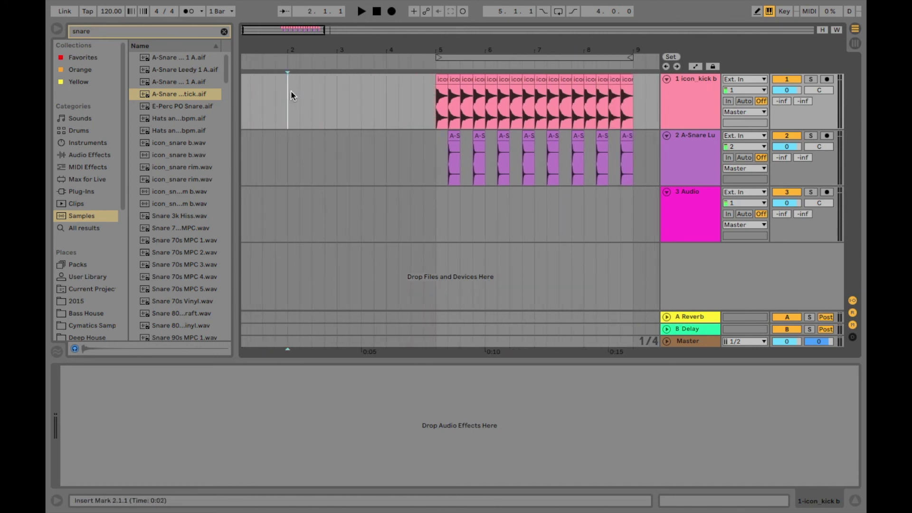
pyautogui.click(361, 12)
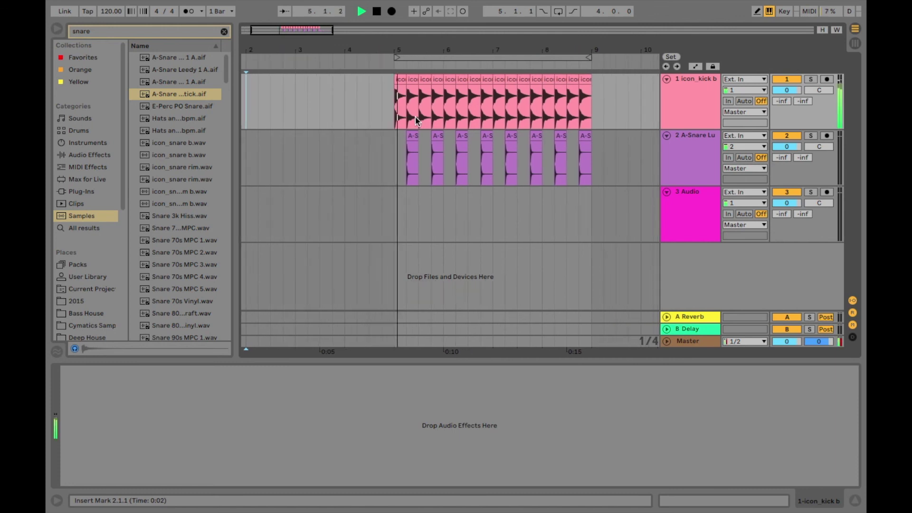
pyautogui.press('space')
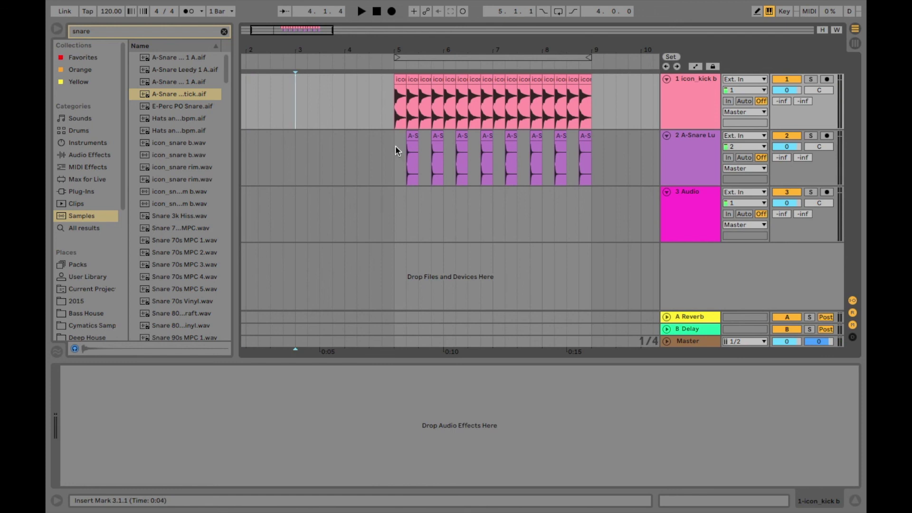
# Step: Place the insert marker at 5.1.1 on the snare track, play the beat from its start, and stop playback
pyautogui.click(392, 160)
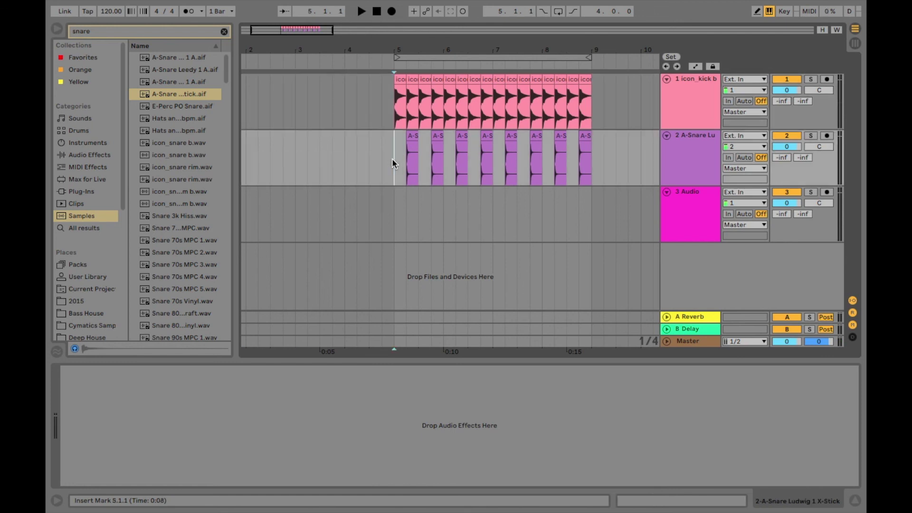
pyautogui.hscroll(3, 392, 158)
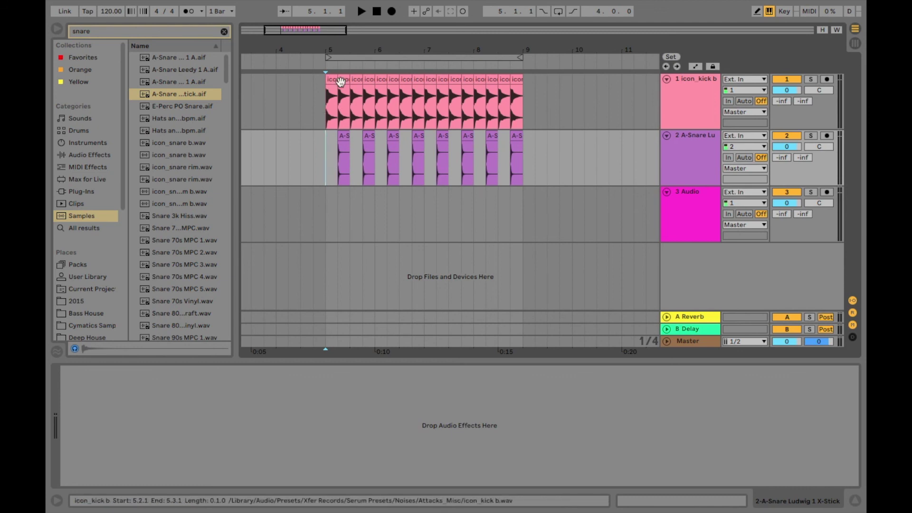
pyautogui.click(362, 12)
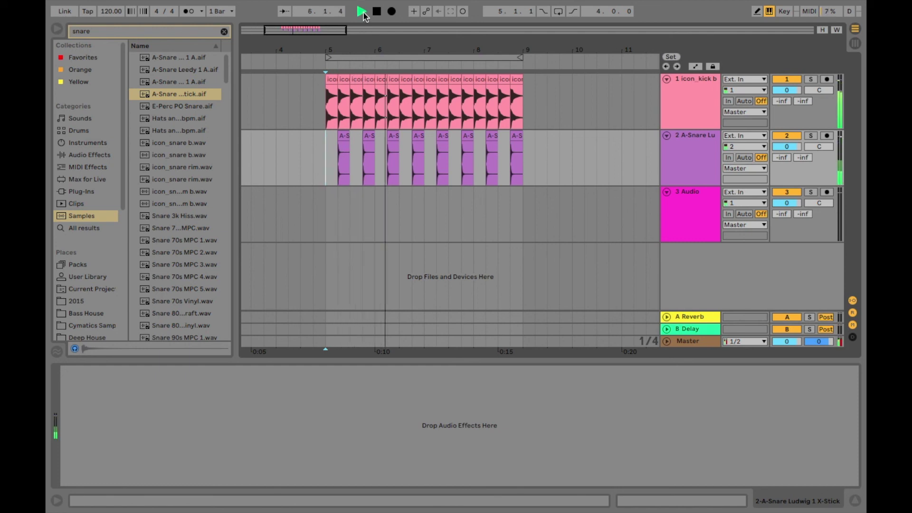
pyautogui.press('space')
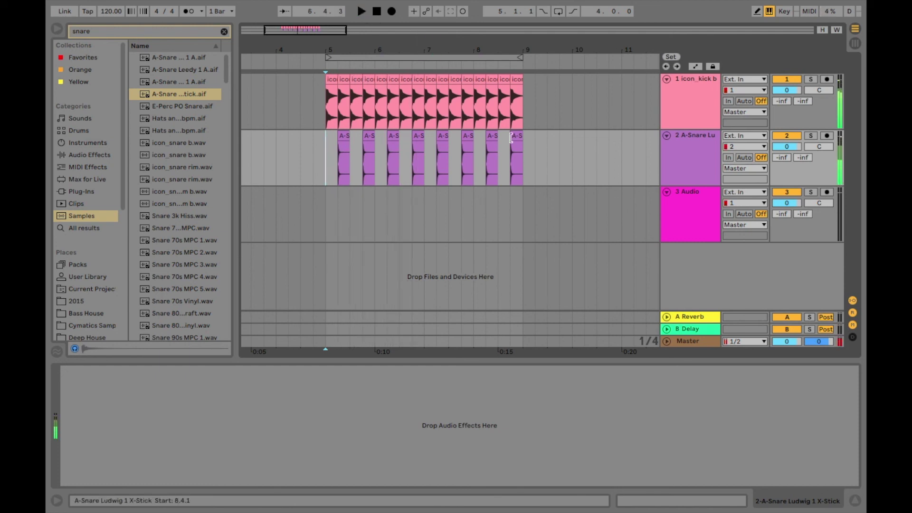
# Step: Turn on the arrangement loop for the four bars from 5.1.1 and start playback from the insert marker placed at 8.1.1
pyautogui.click(476, 150)
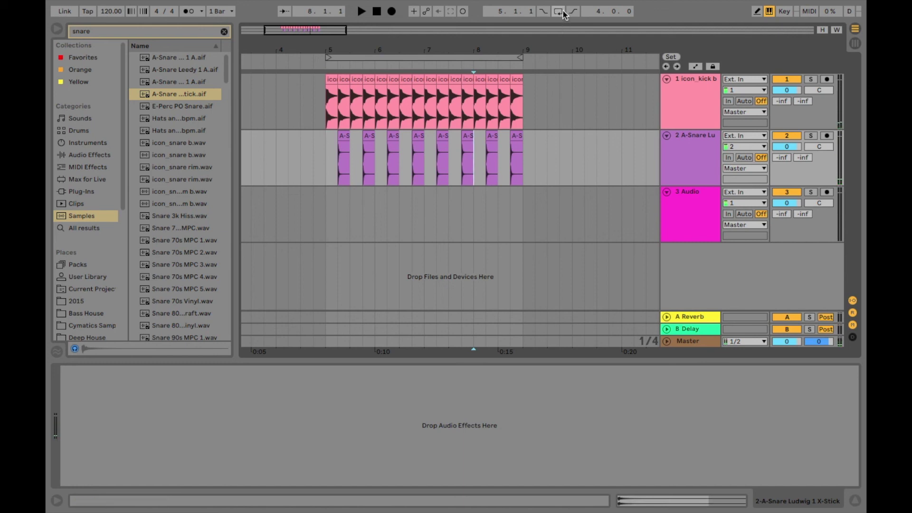
pyautogui.click(559, 11)
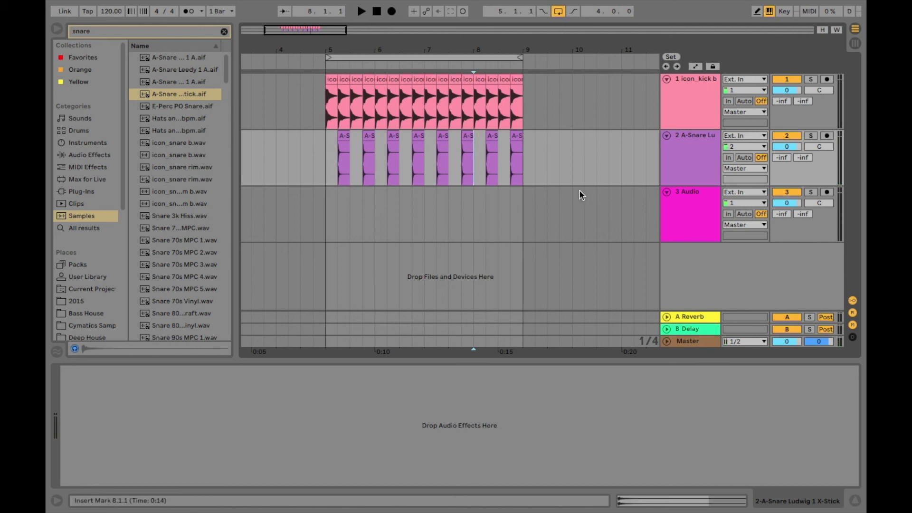
pyautogui.press('space')
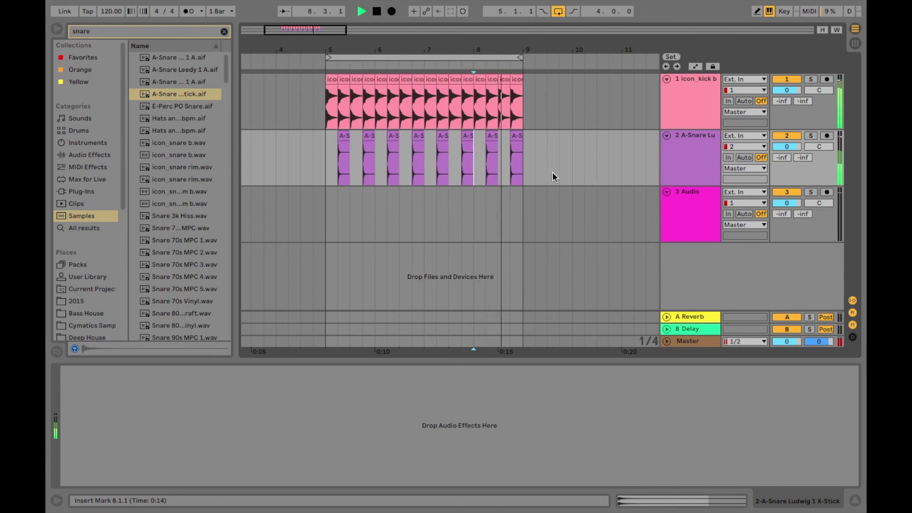